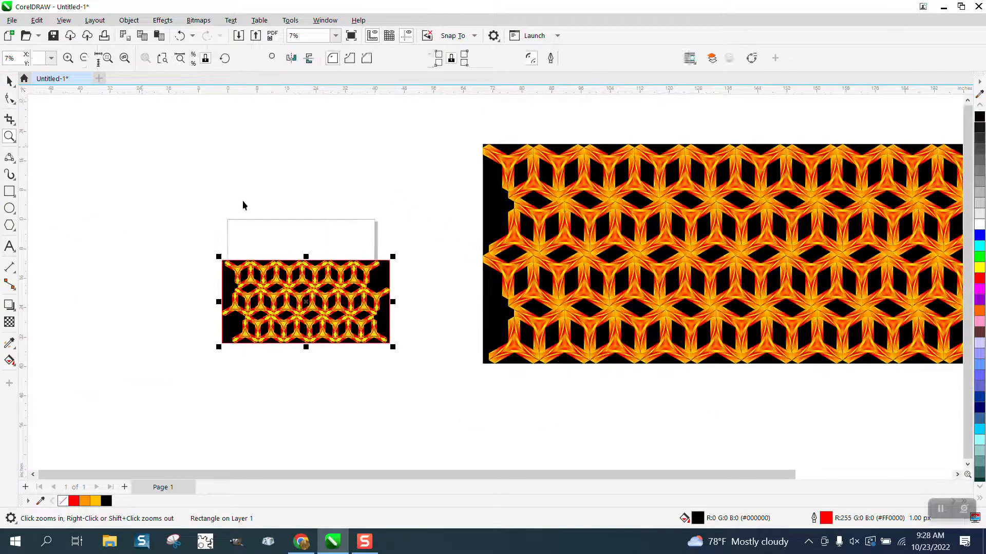
- Move the small black-backed pattern off the page to the empty area above and left of it
key("space")
left_click_drag(202, 226, 349, 360)
left_click_drag(319, 302, 183, 154)
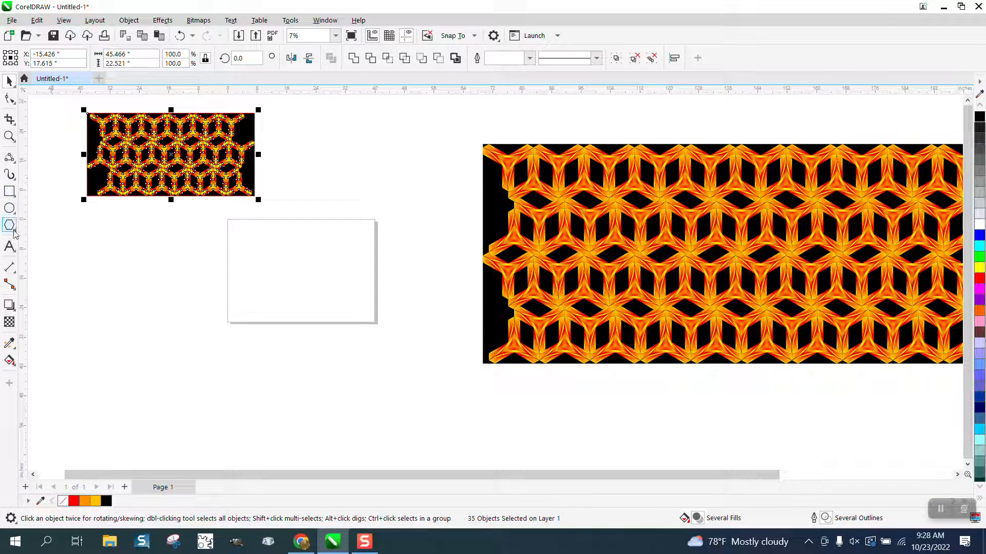
- Draw a six-sided polygon about 15.1 by 17.4 inches and centre it on the page
left_click(14, 211)
left_click(36, 223)
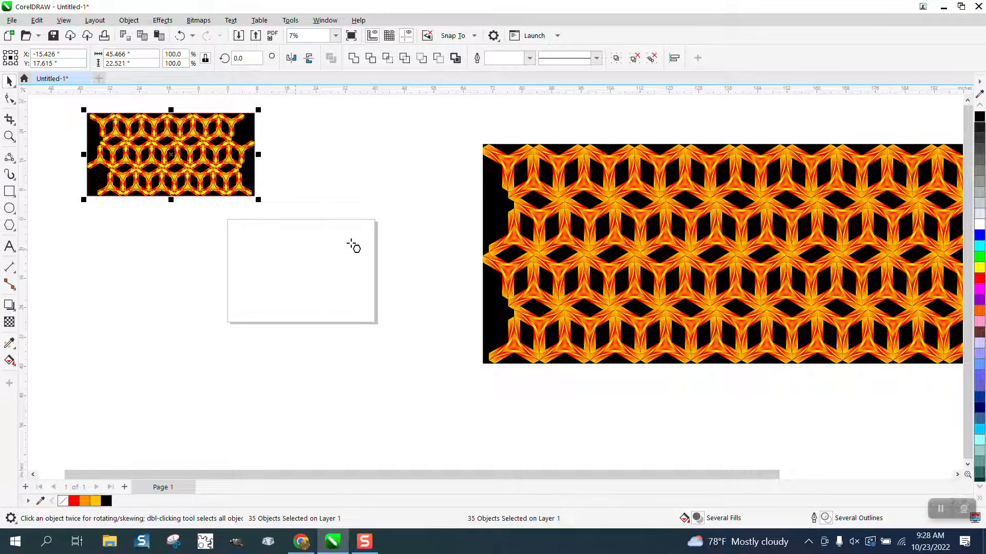
left_click_drag(353, 238, 287, 291)
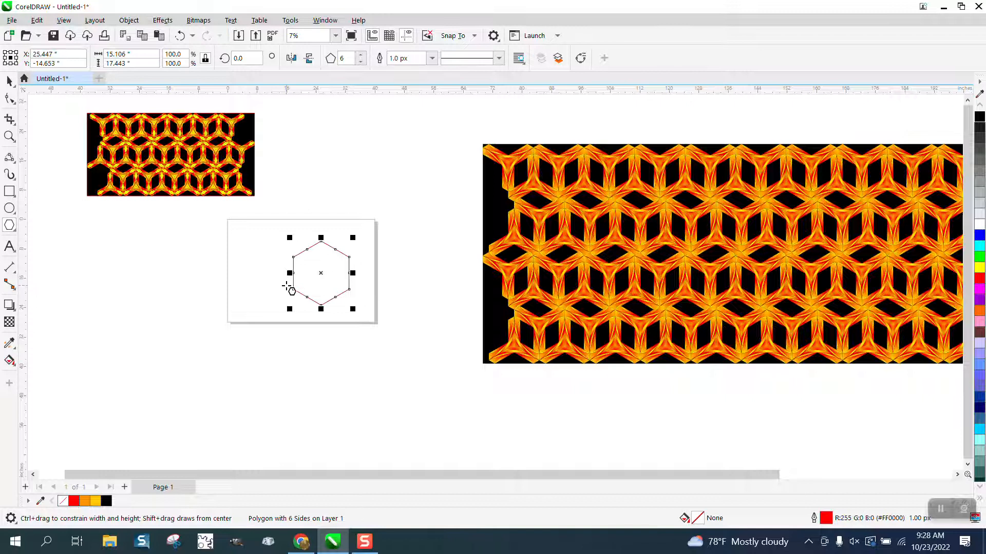
- Create a concentric smaller copy of the hexagon inside the original, scaled to about 73.7%
left_click(9, 137)
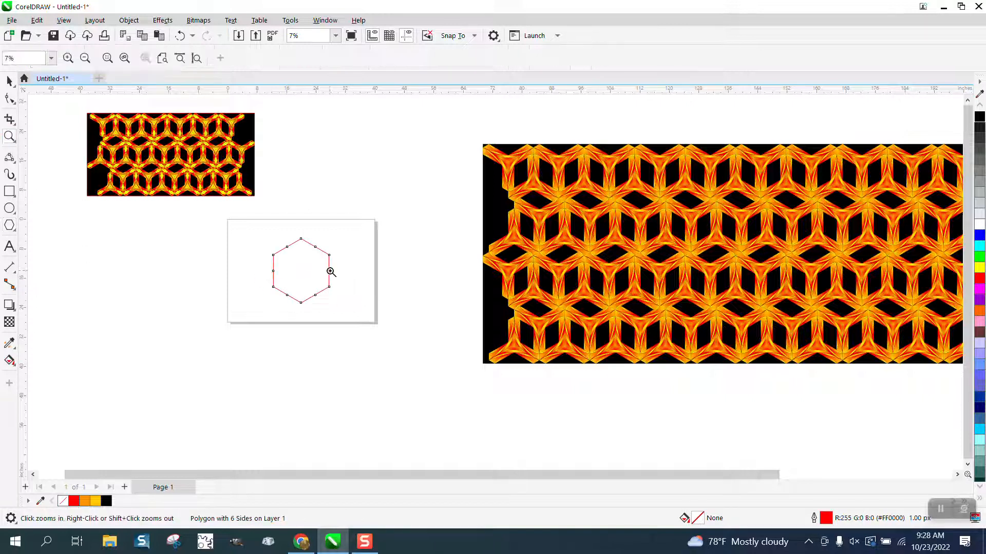
left_click_drag(280, 256, 428, 335)
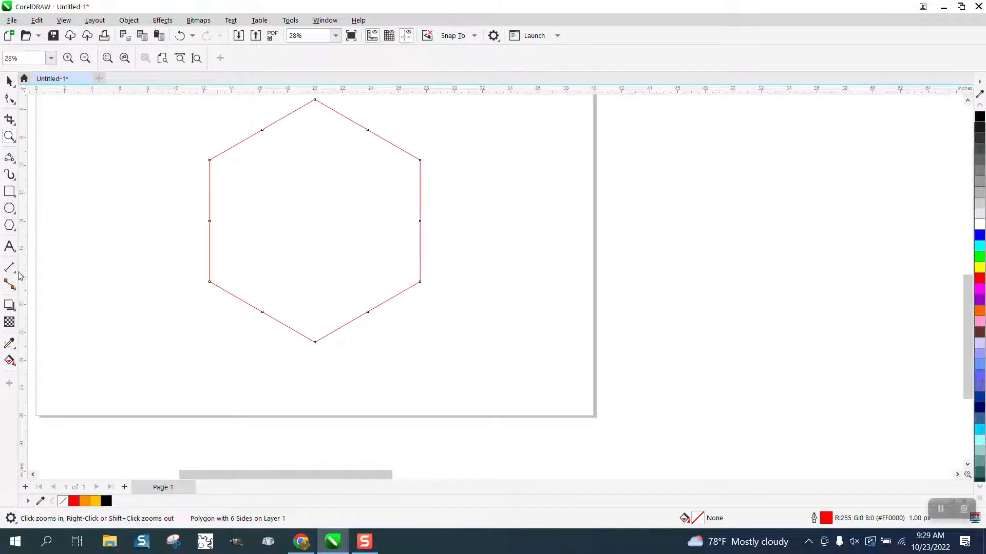
left_click(10, 157)
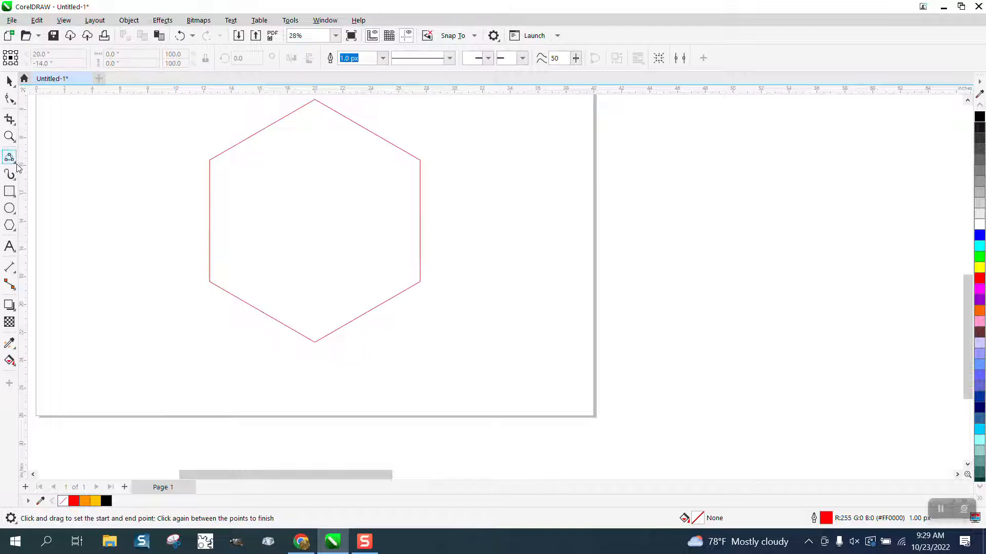
left_click(9, 81)
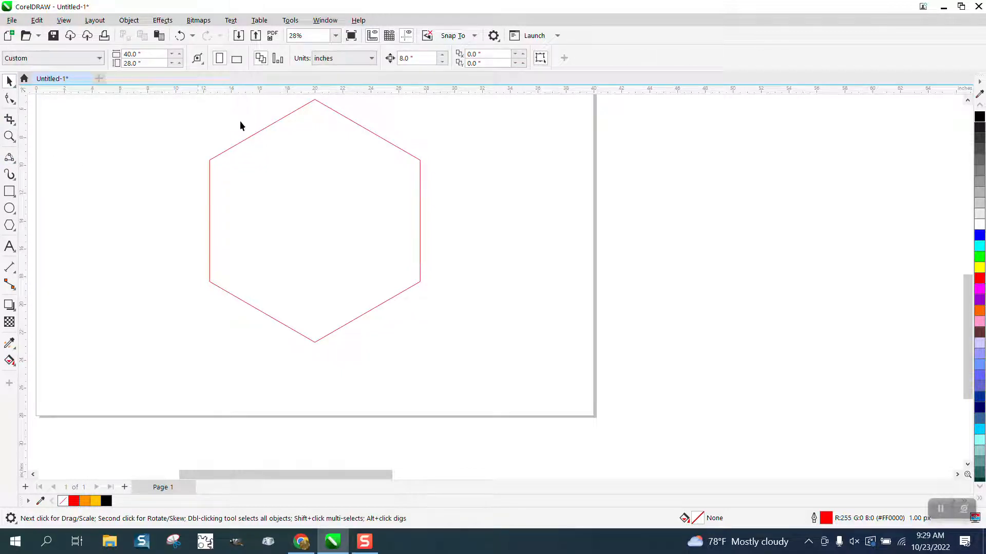
left_click(259, 135)
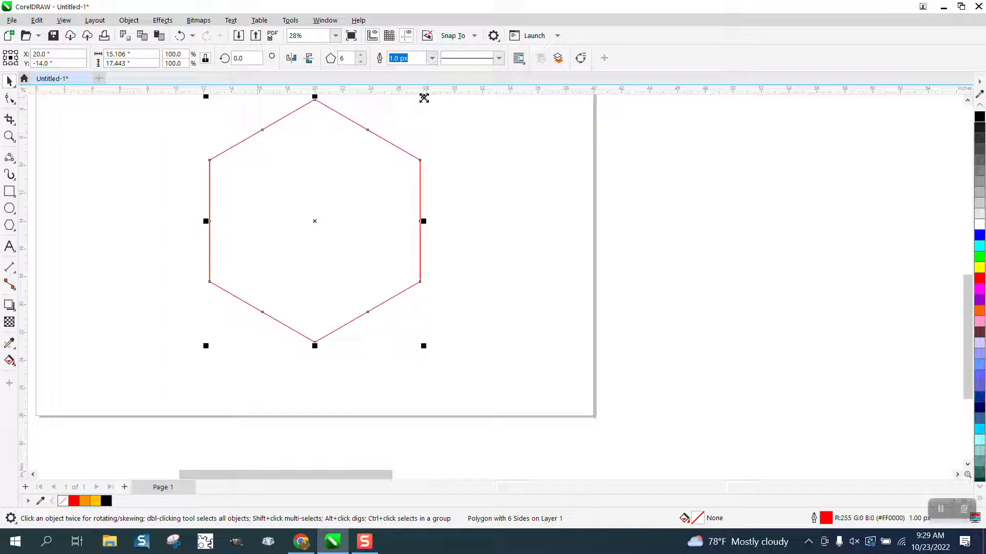
left_click_drag(423, 346, 396, 313)
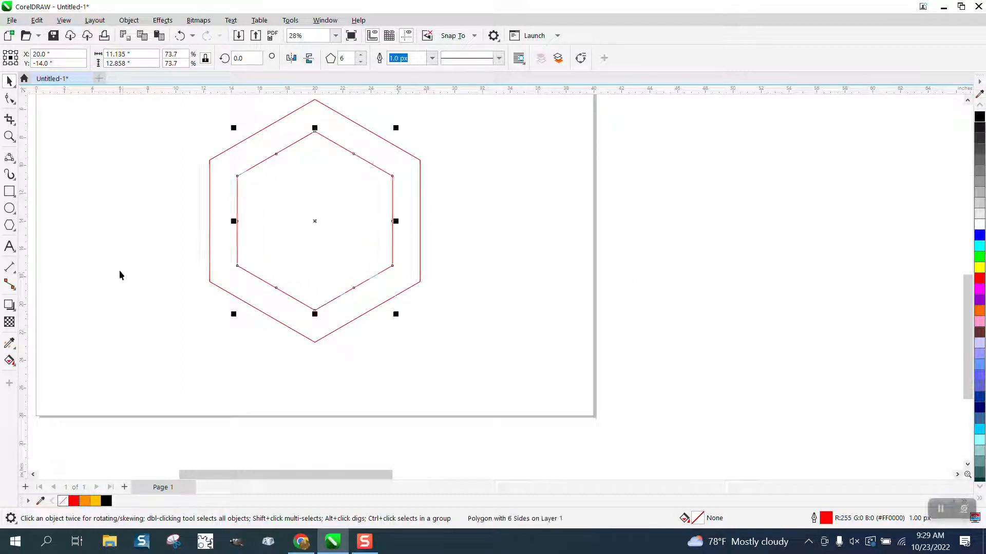
- Connect the lower-left and lower-right corners of the inner and outer hexagons with 2-Point Line segments
left_click(10, 157)
left_click(61, 174)
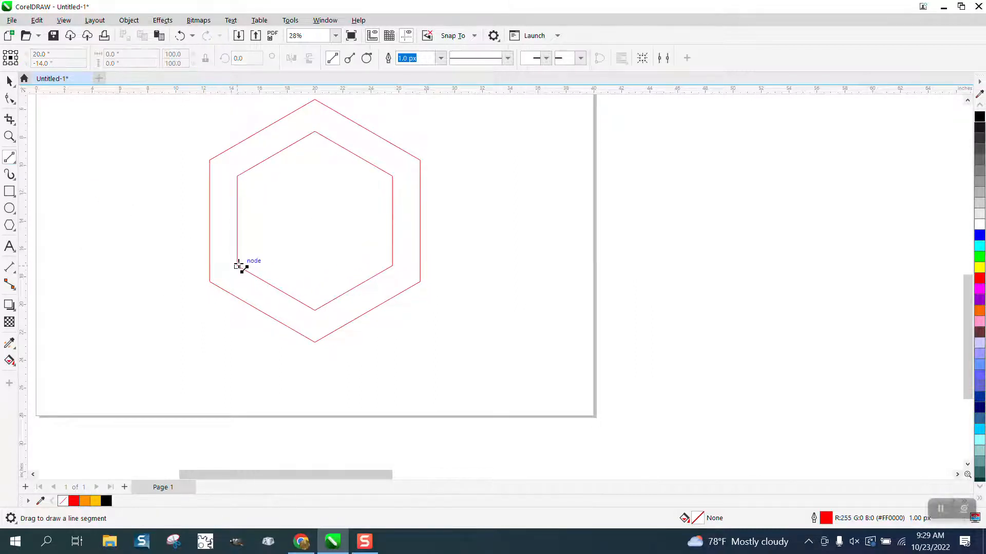
left_click_drag(237, 266, 210, 281)
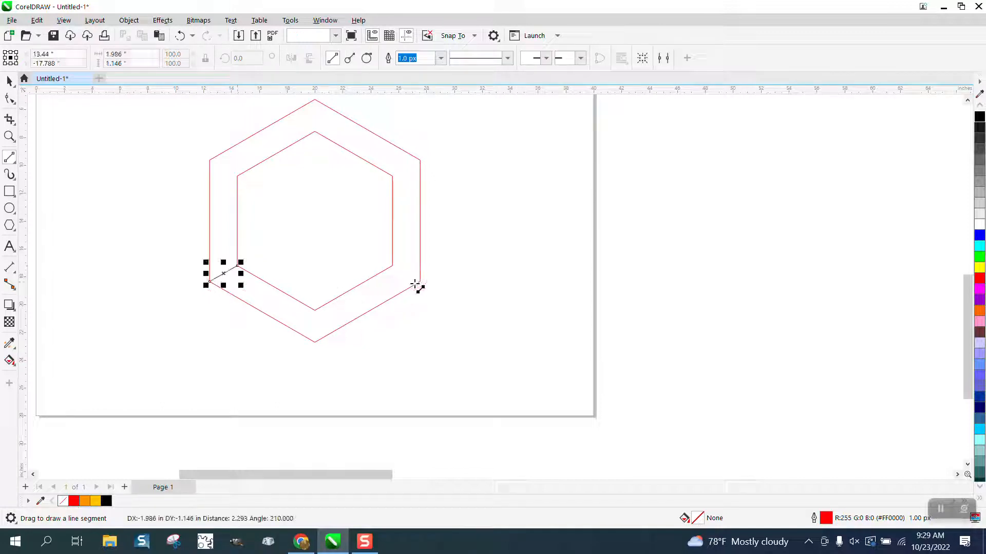
left_click_drag(393, 266, 420, 281)
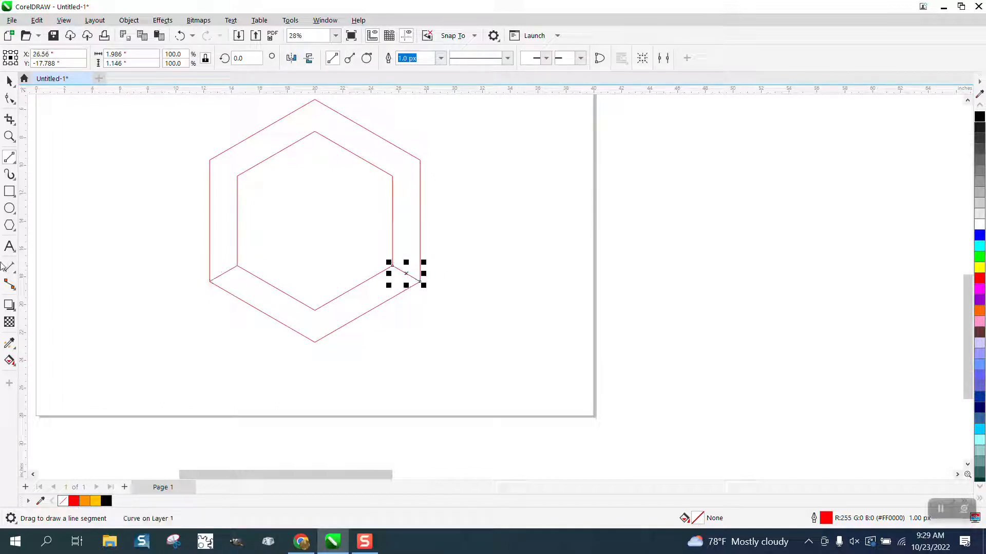
- Smart Fill the enclosed lower V-shaped band with red and move the filled shape to the right of the hexagons
left_click(9, 360)
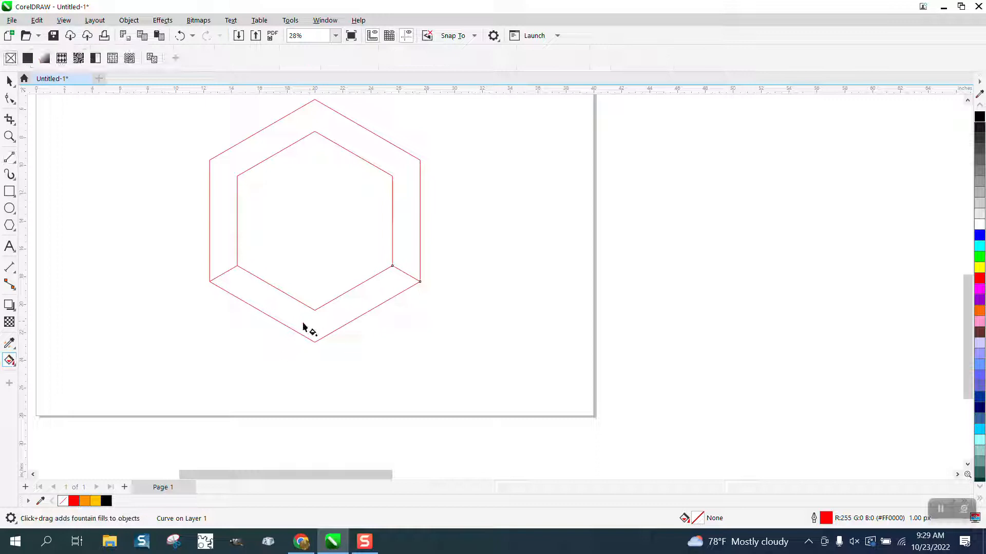
left_click(14, 365)
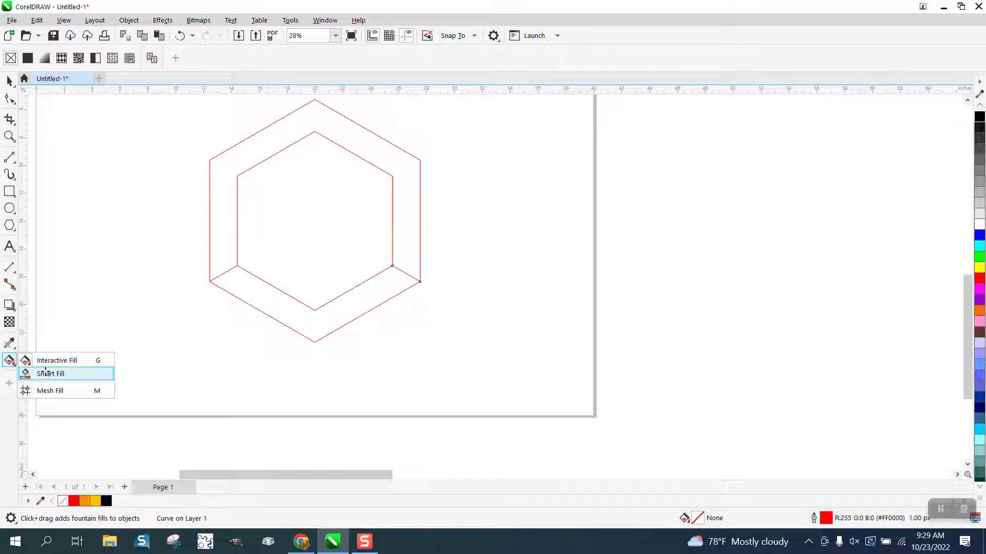
left_click(46, 374)
left_click(330, 332)
left_click(9, 81)
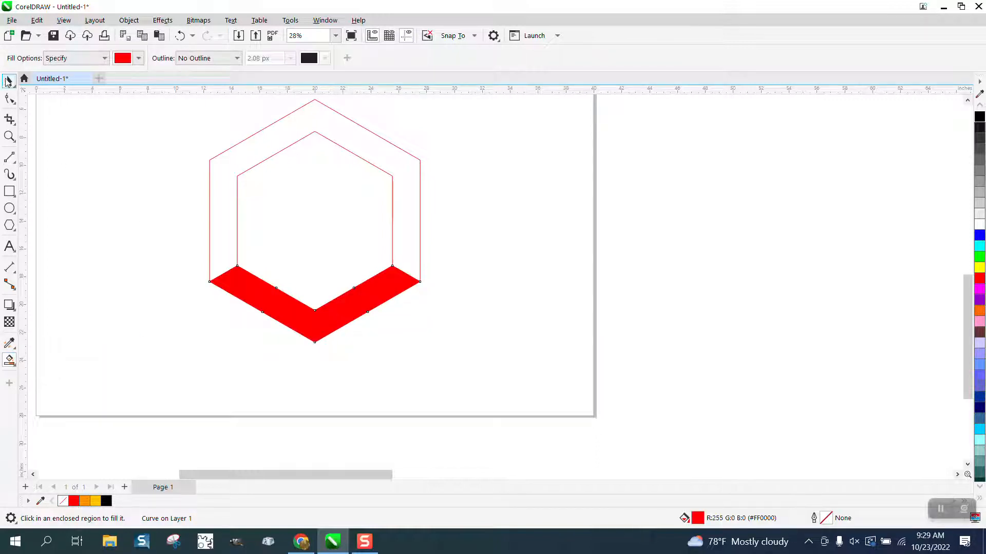
left_click(322, 311)
left_click_drag(322, 314, 520, 313)
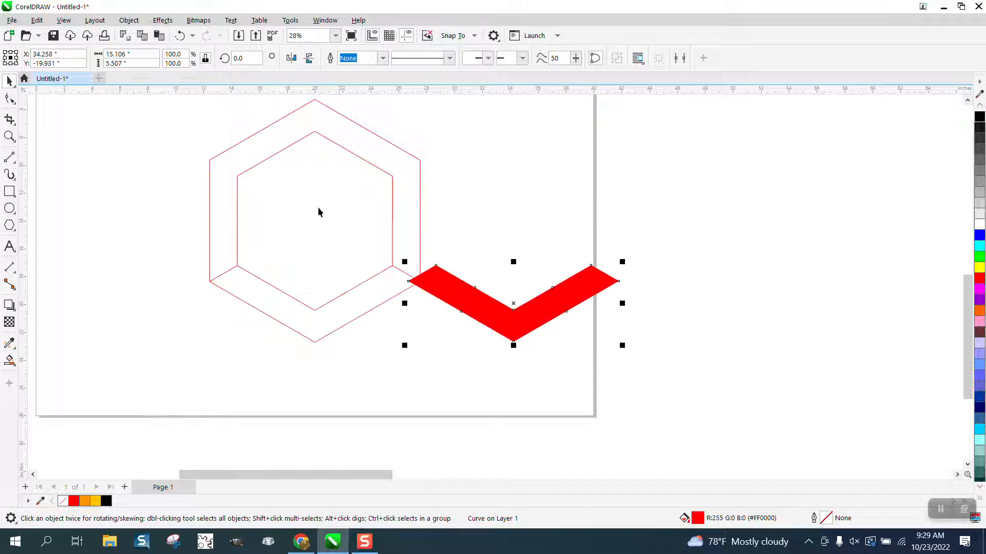
- Delete both hexagons with their connecting lines and centre the red V shape on the page
scroll(300, 198, "down", 2)
left_click_drag(225, 121, 414, 304)
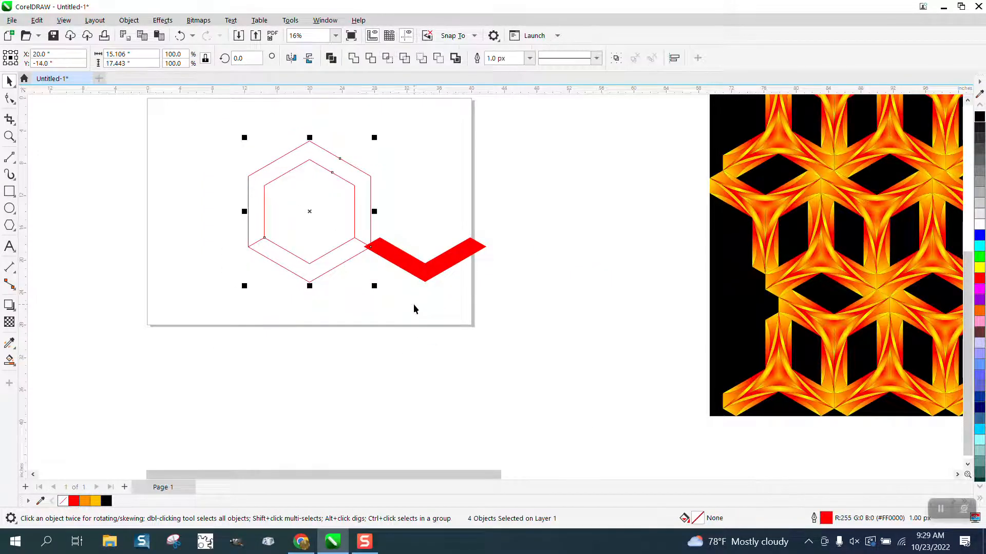
key("Delete")
left_click(423, 281)
key("p")
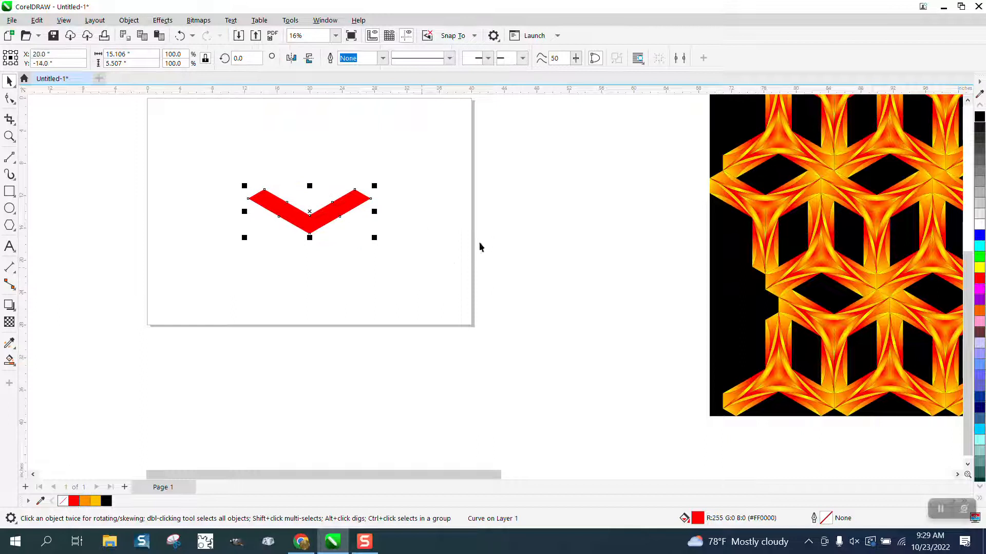
- Remove the V shape's fill and give it a red outline
left_click(981, 106)
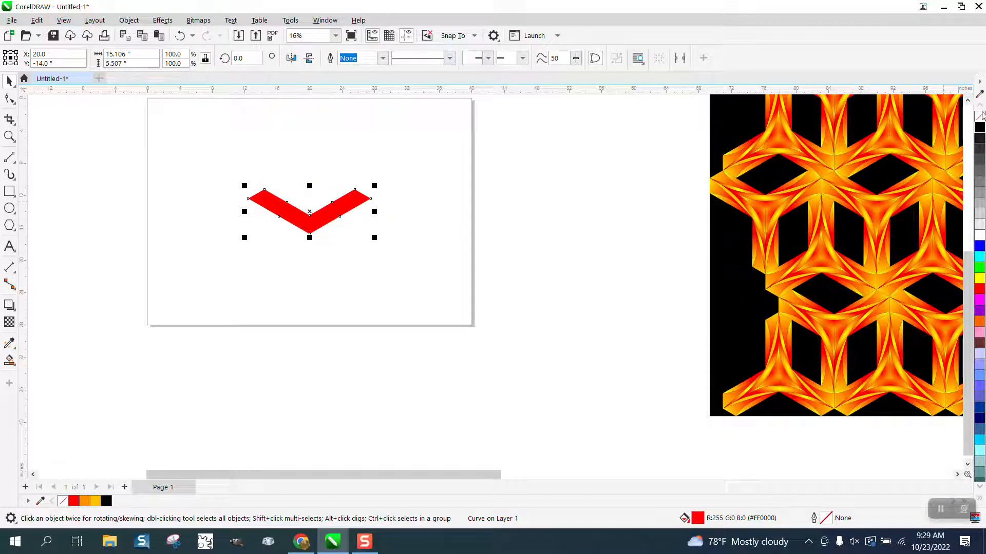
left_click(981, 117)
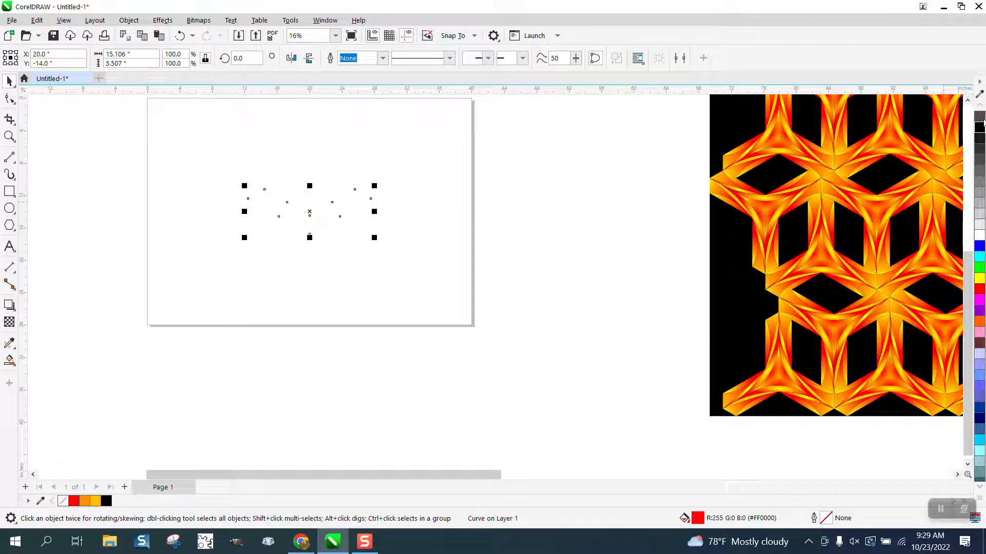
right_click(980, 290)
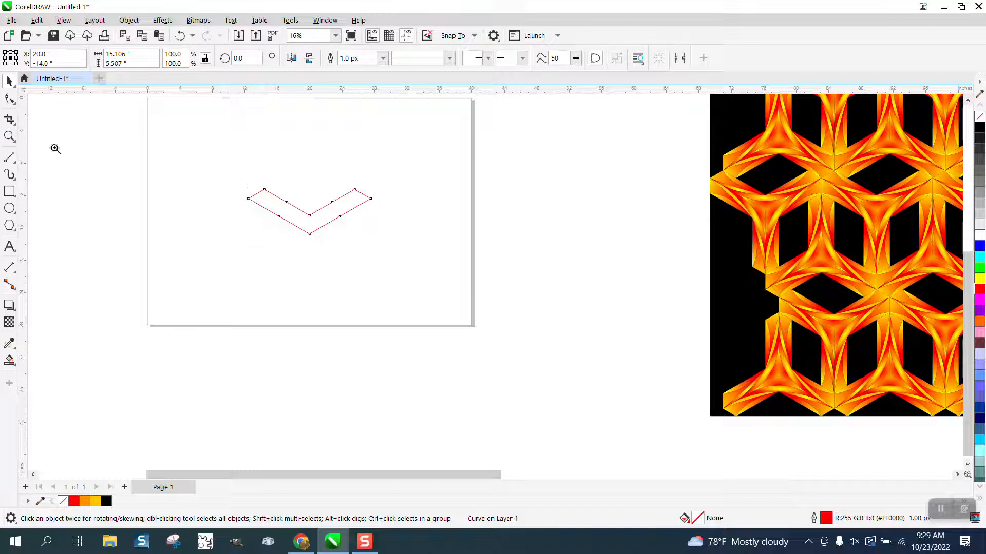
- Scale the V shape down to about 34.2% and move it back near the page centre
key("z")
left_click_drag(238, 169, 509, 310)
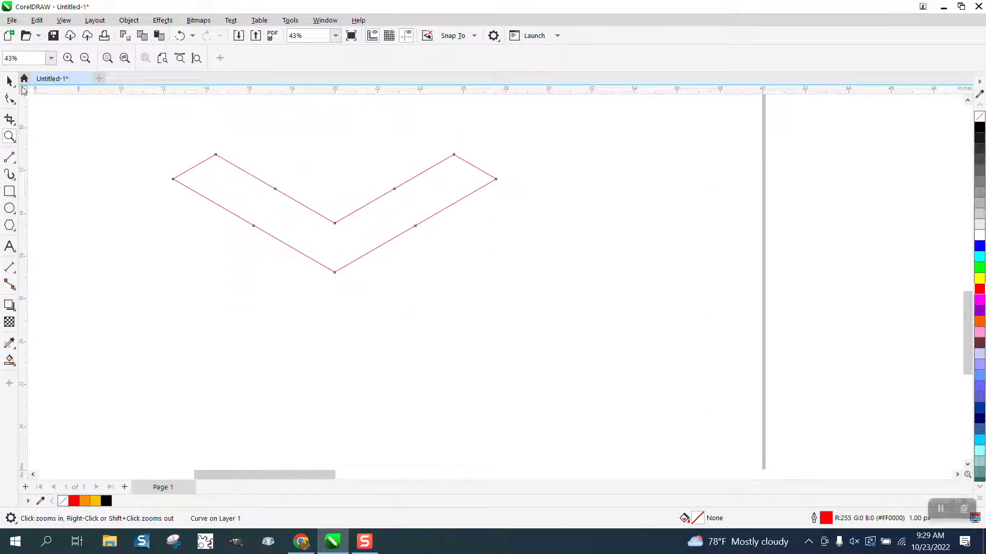
left_click(9, 81)
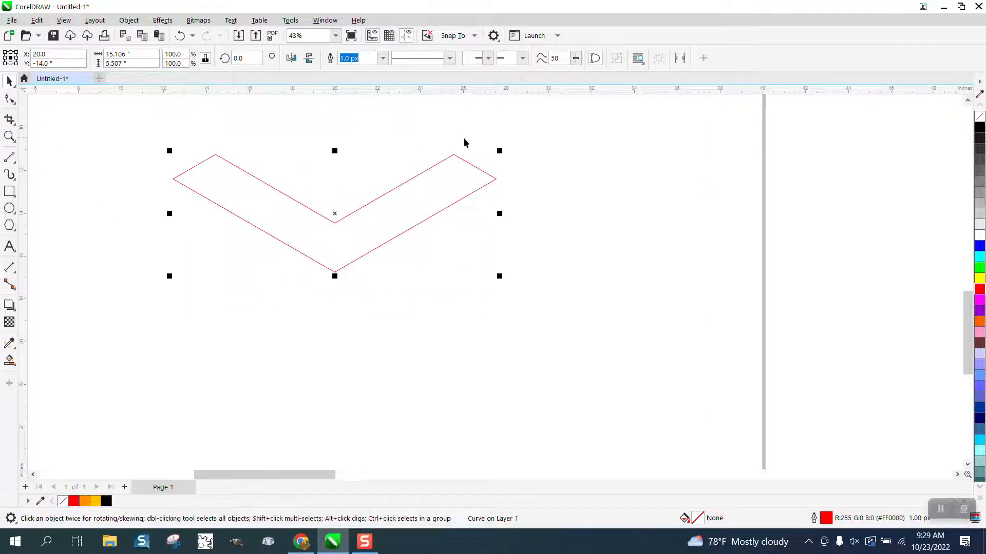
left_click_drag(502, 149, 289, 225)
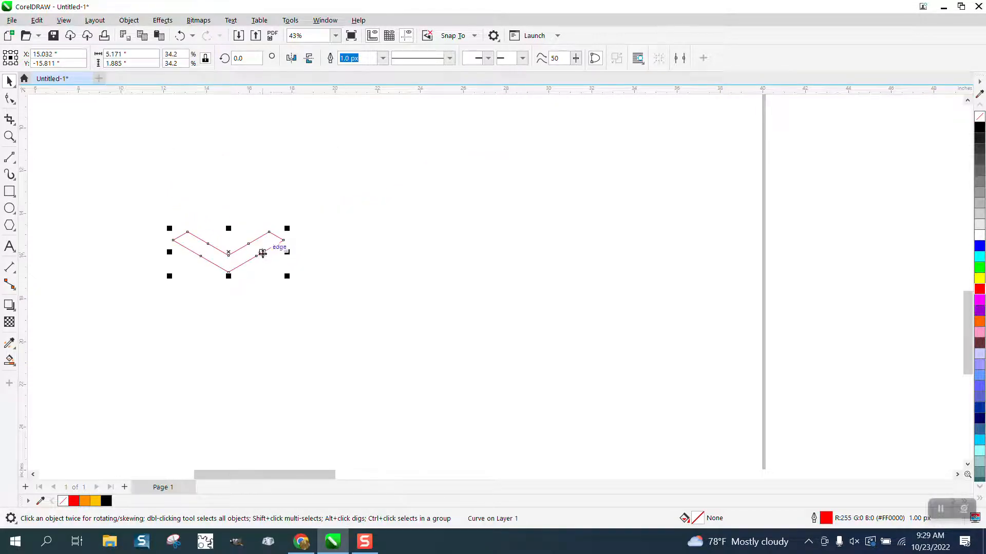
left_click_drag(229, 251, 344, 202)
- Set the document's nudge distance to 6 inches with nothing selected
left_click(231, 125)
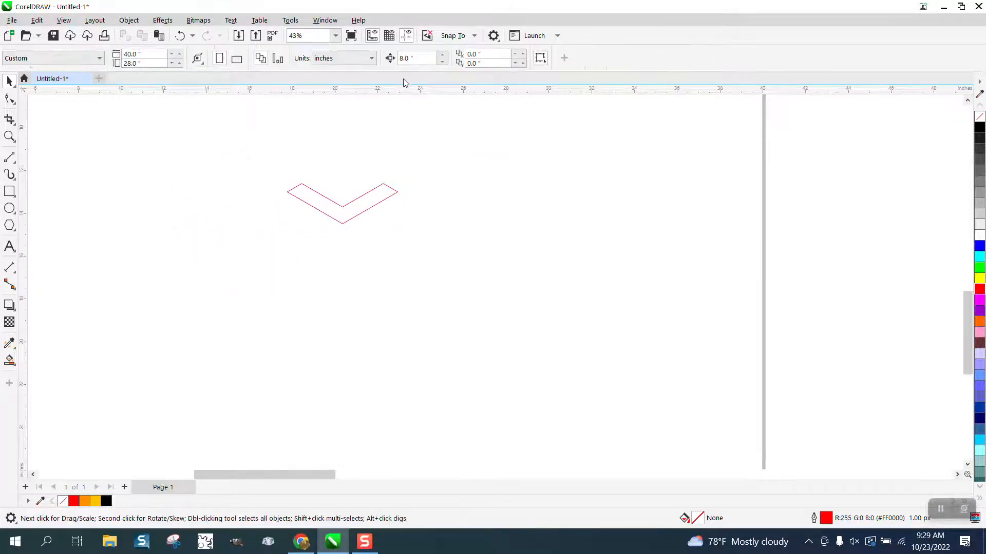
left_click(416, 59)
type("6")
- Draw a 3-Point Curve sagging between the midpoint nodes of the V's two lower edges, about 2.59 by 0.32 inches
left_click(9, 136)
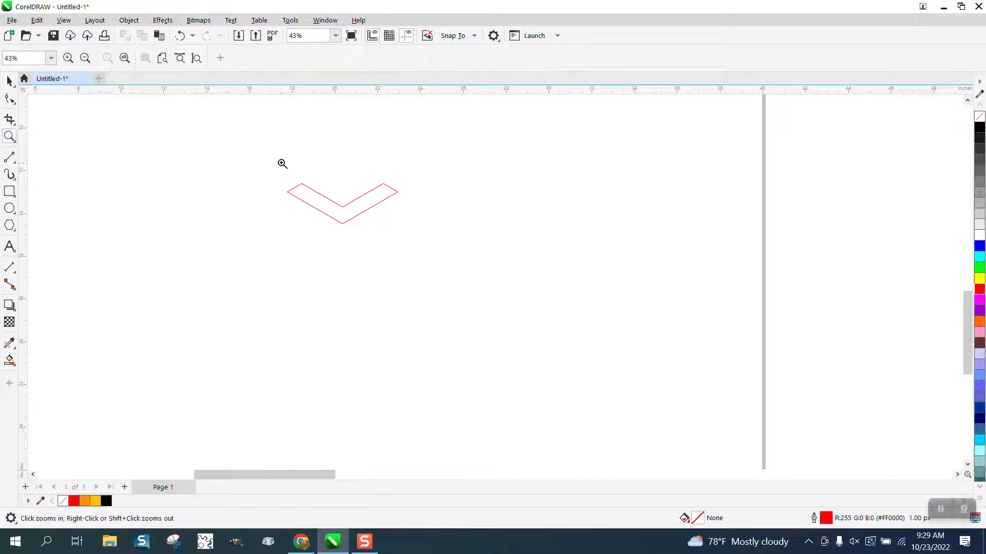
left_click_drag(269, 155, 495, 292)
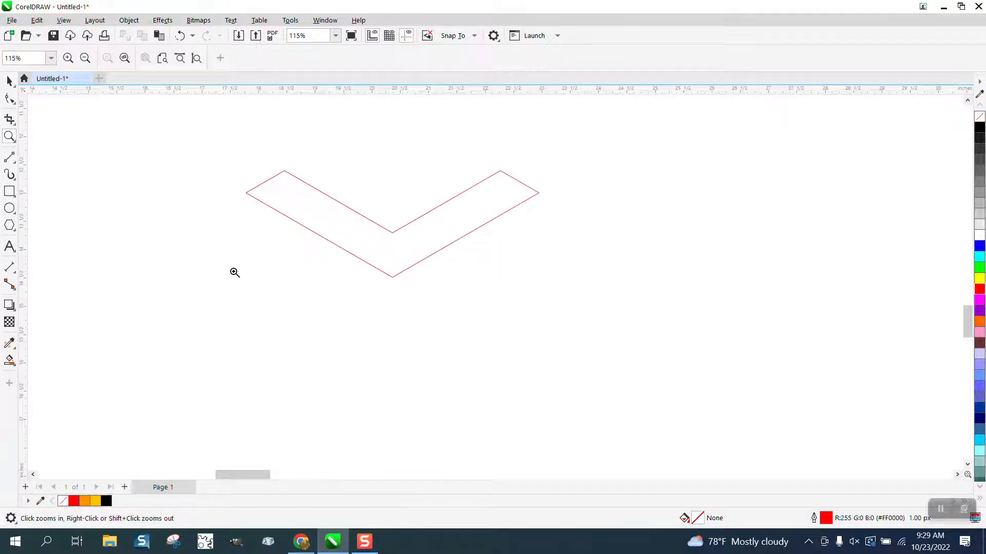
left_click(15, 163)
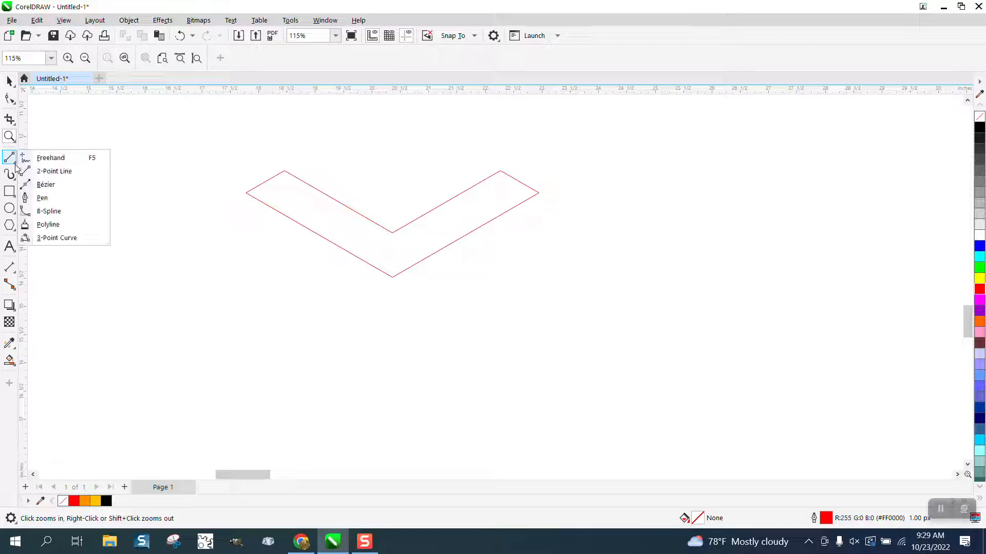
left_click(91, 239)
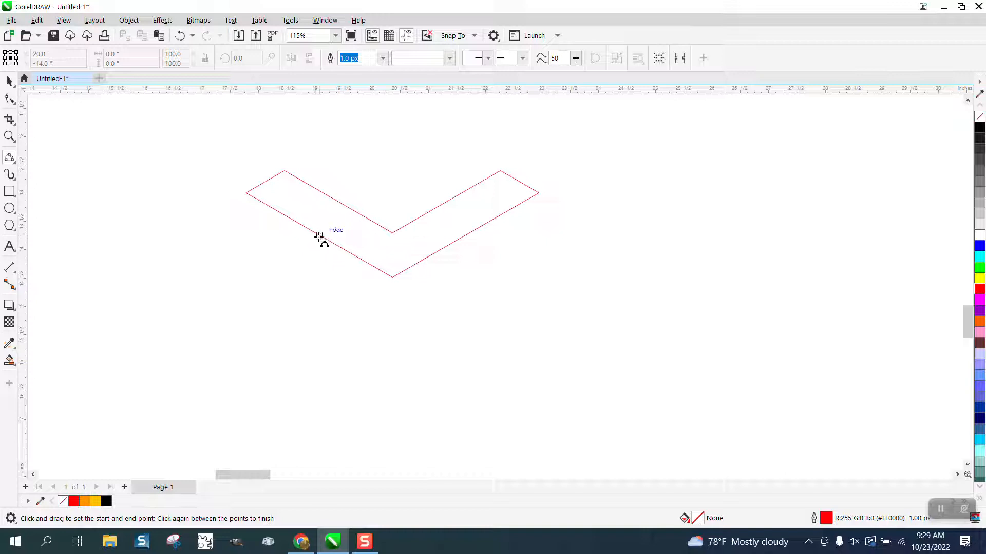
left_click(9, 80)
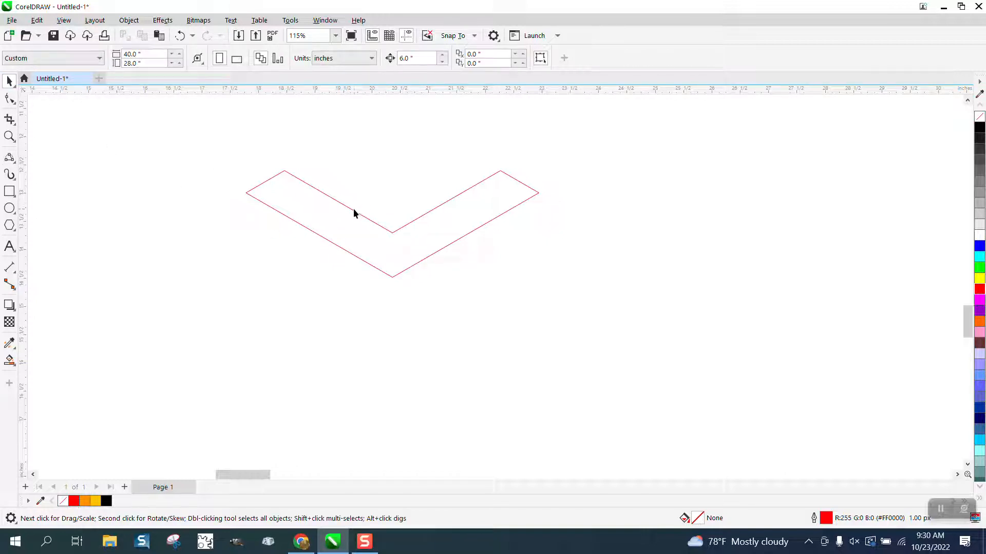
left_click(354, 212)
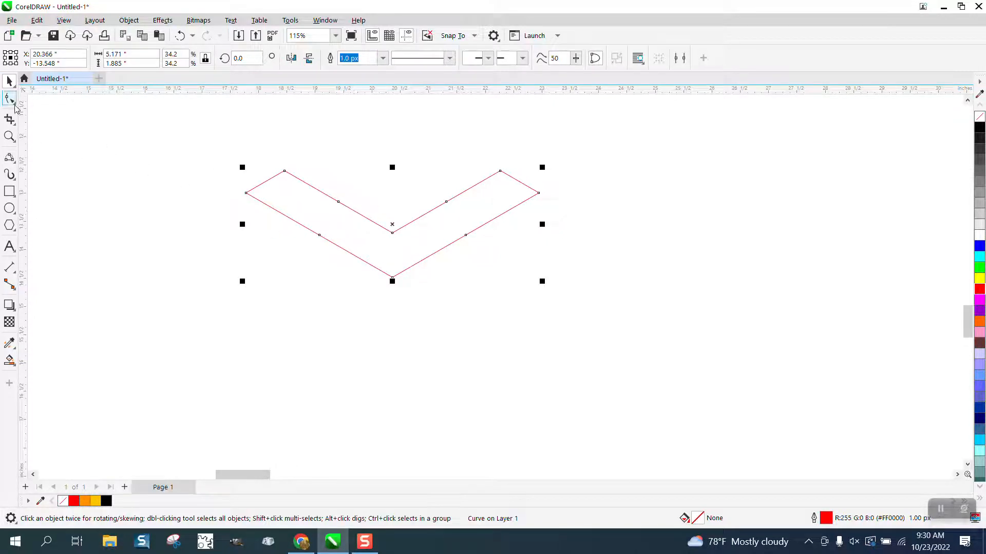
left_click(9, 157)
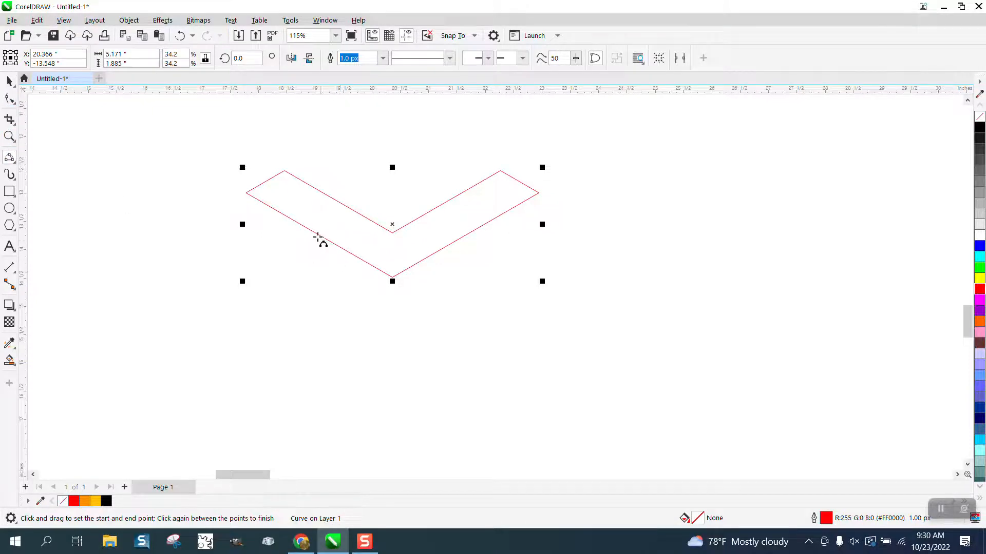
left_click_drag(320, 235, 466, 236)
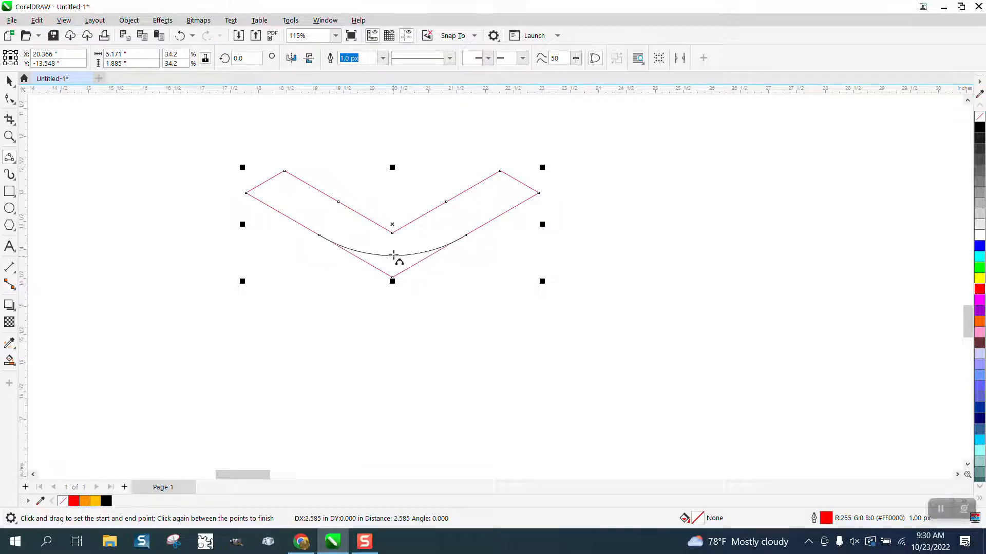
left_click(395, 256)
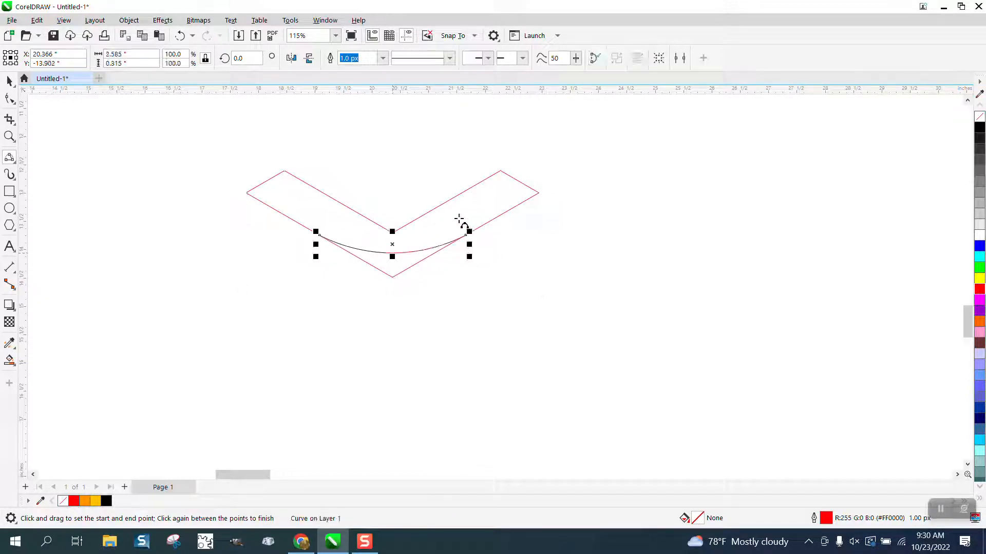
- Draw a 3-Point Curve sagging between the V's two upper peaks, about 3.81 by 1.30 inches
left_click_drag(501, 171, 284, 171)
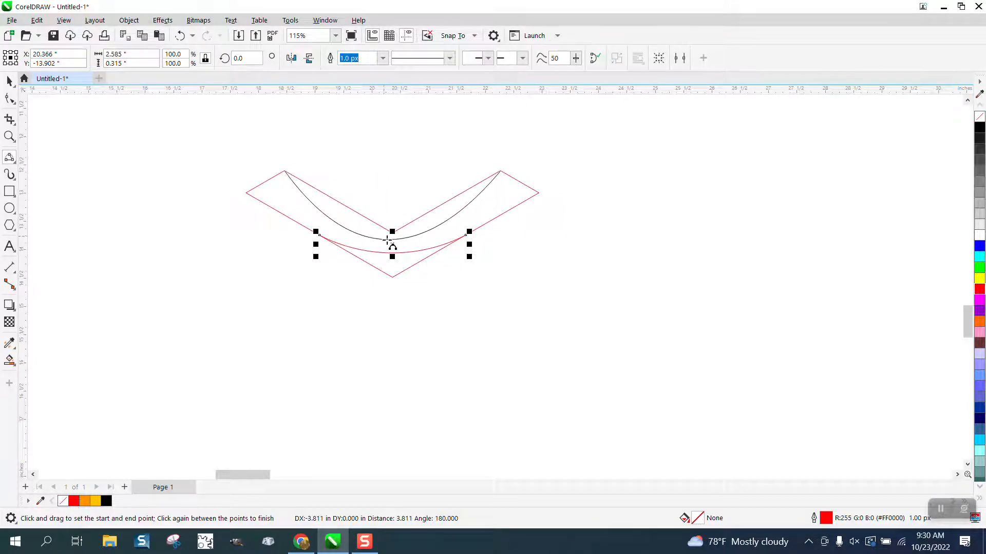
left_click(392, 243)
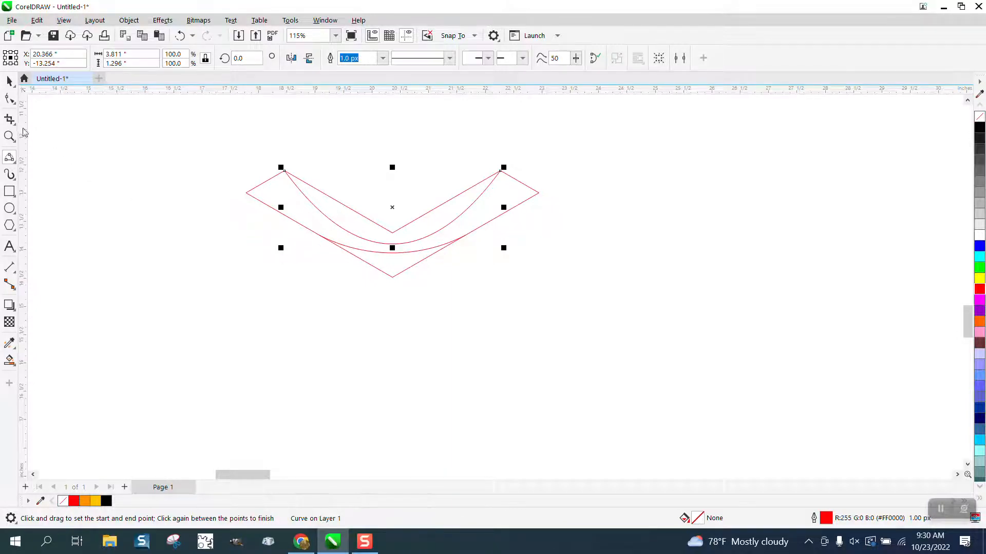
- Draw two 2-Point Lines from the V's inner notch to its outermost corners, together about 5.17 by 0.71 inches
left_click(10, 136)
left_click_drag(232, 146, 573, 368)
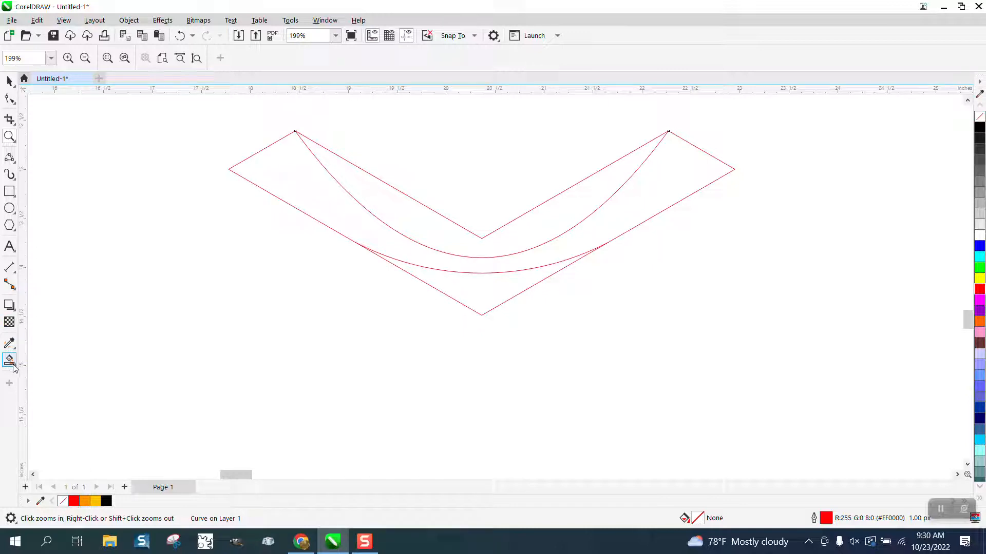
mouse_move(14, 163)
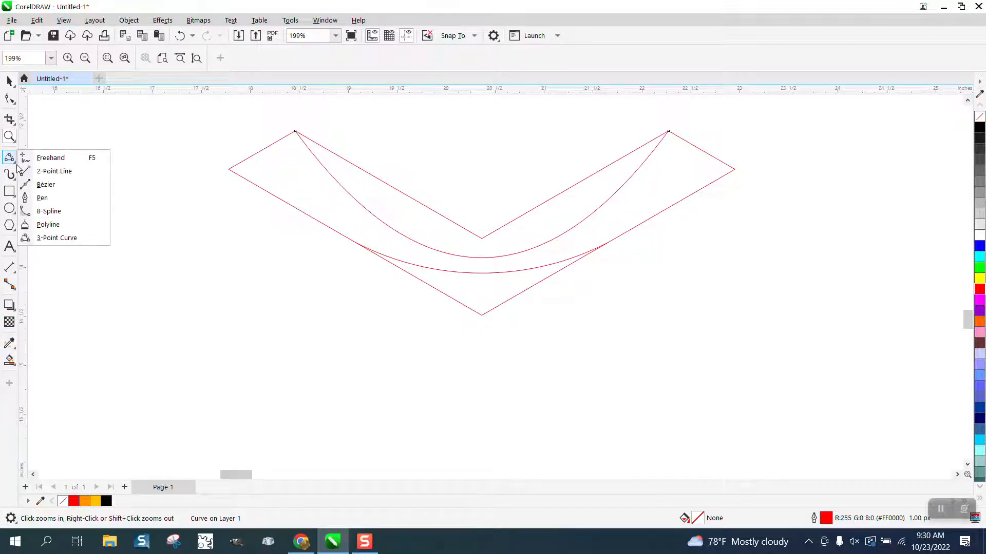
left_click(49, 171)
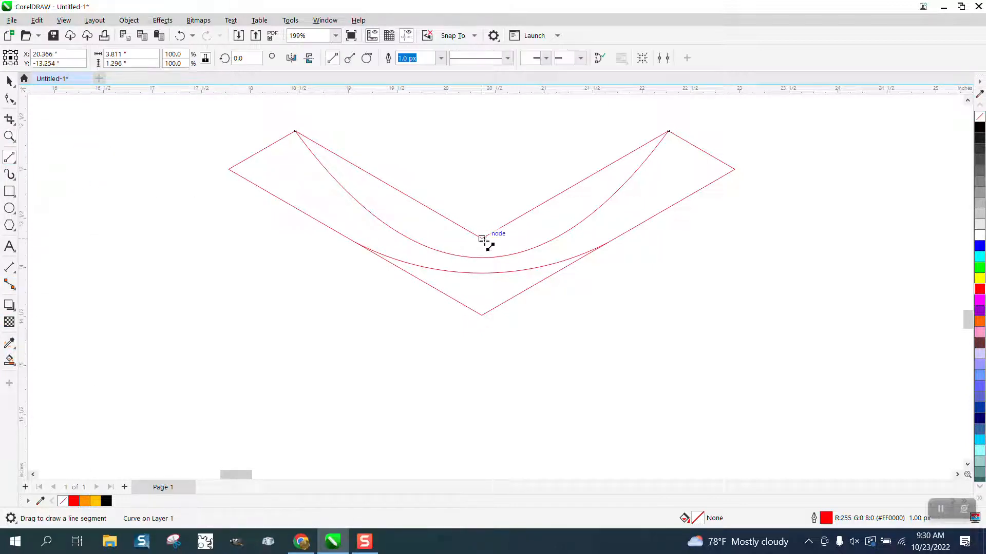
left_click_drag(482, 238, 229, 169)
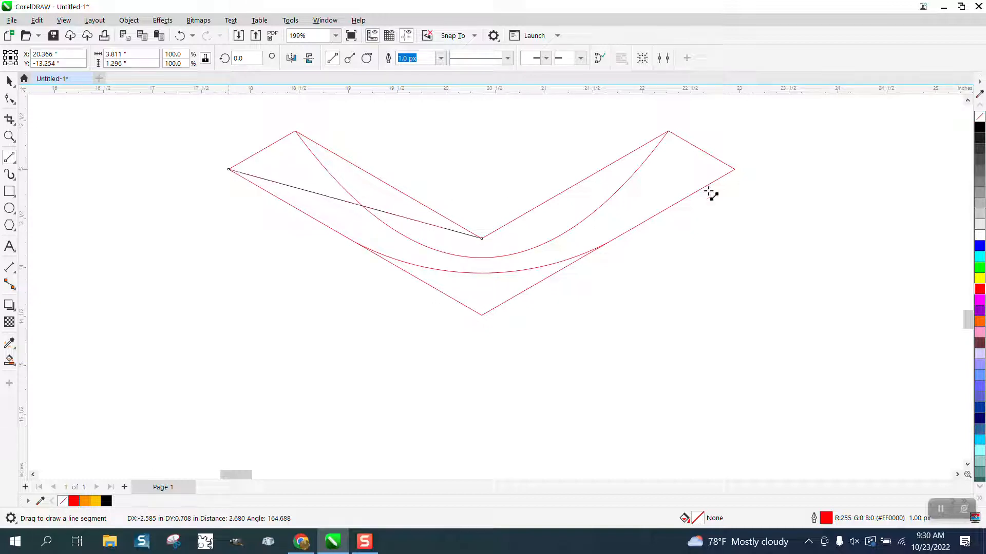
left_click_drag(735, 171, 513, 246)
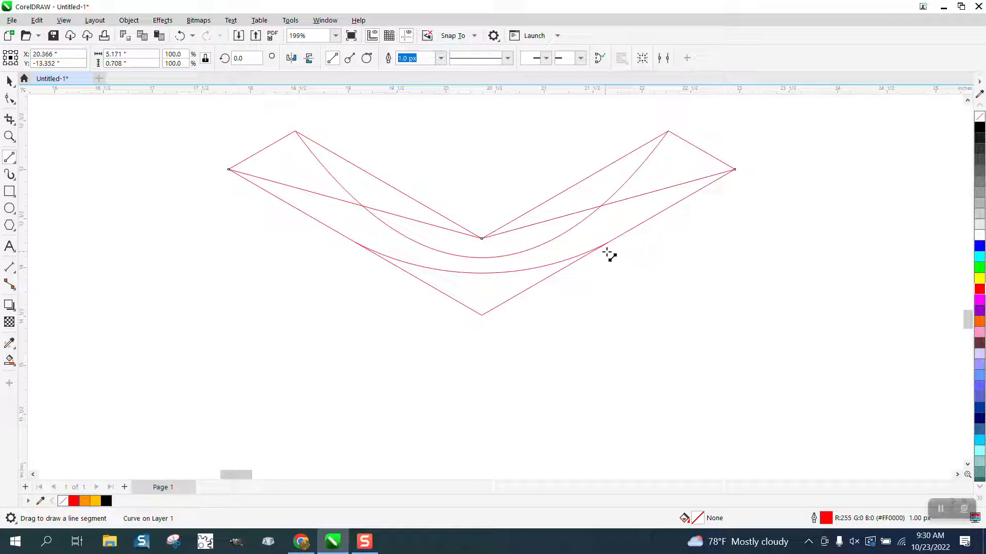
- Smart Fill every region of the divided V in red without an outline, nudging each filled piece 6 inches right
scroll(303, 257, "down", 2)
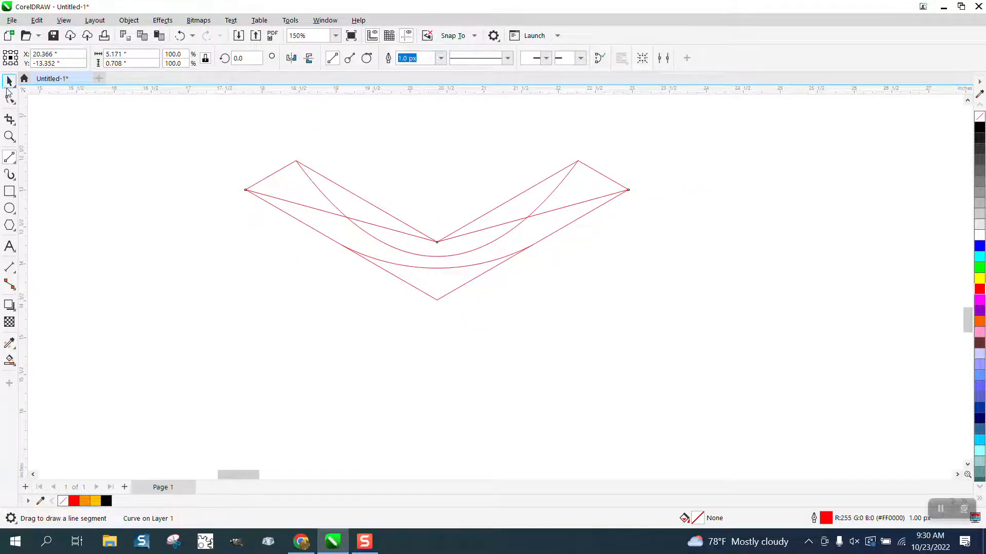
key("space")
scroll(134, 158, "down", 2)
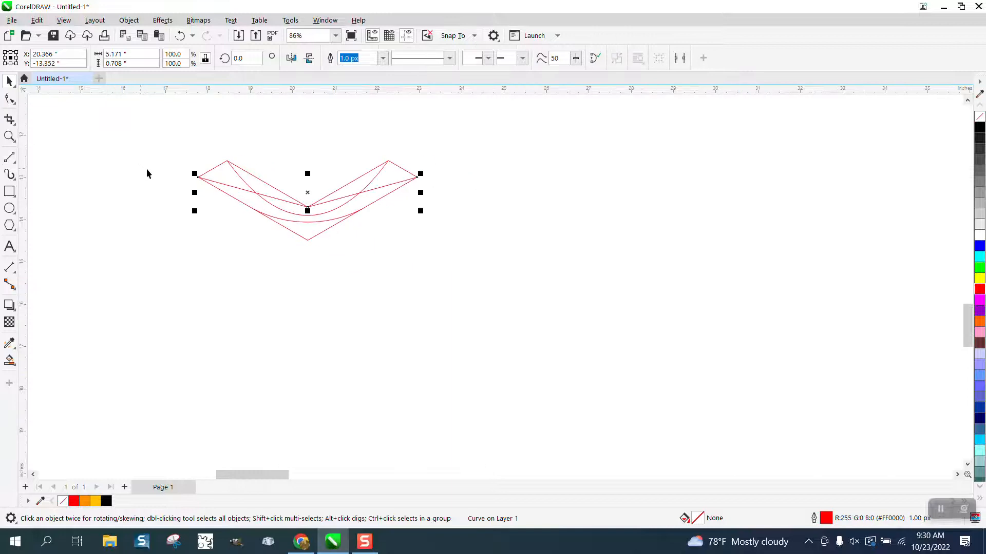
left_click(10, 361)
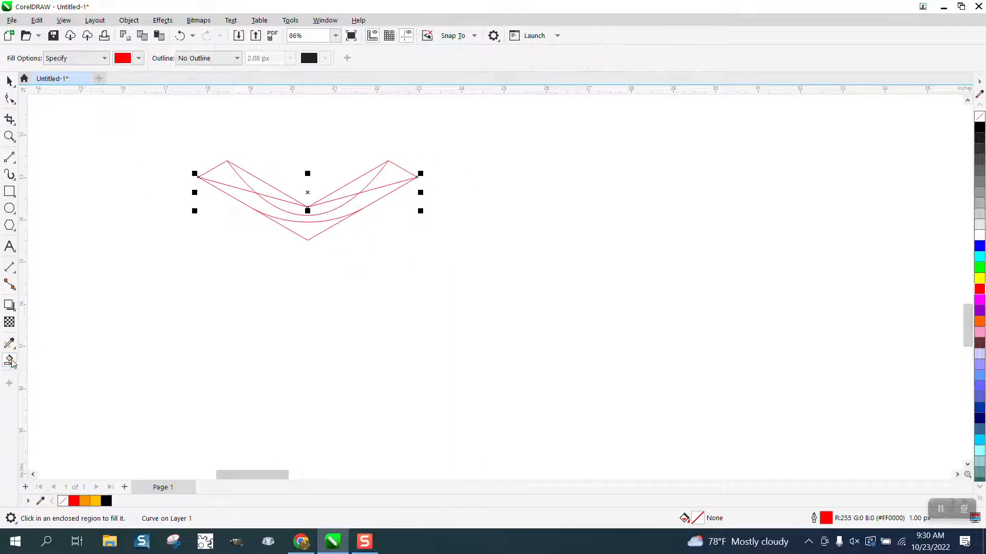
left_click(235, 177)
key("Right")
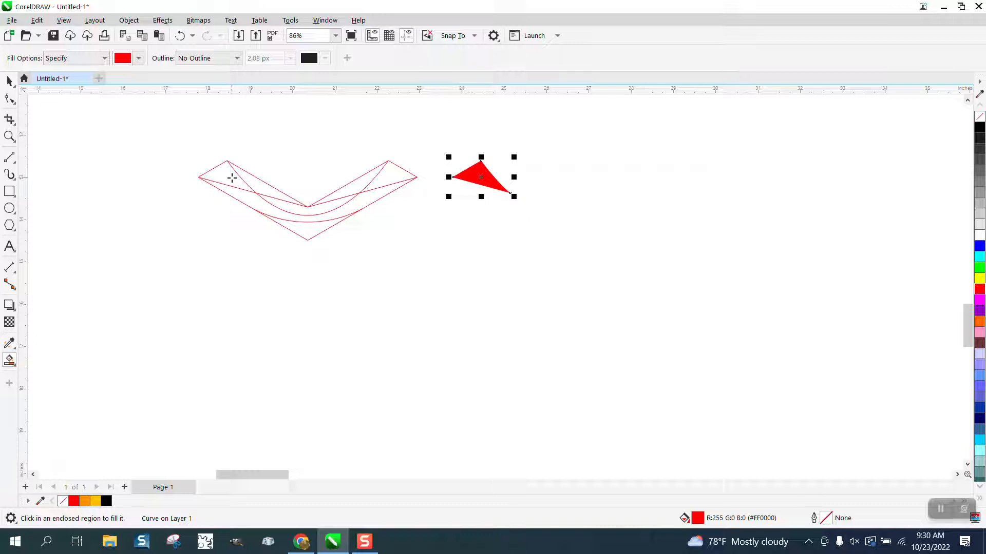
left_click(230, 192)
key("Right")
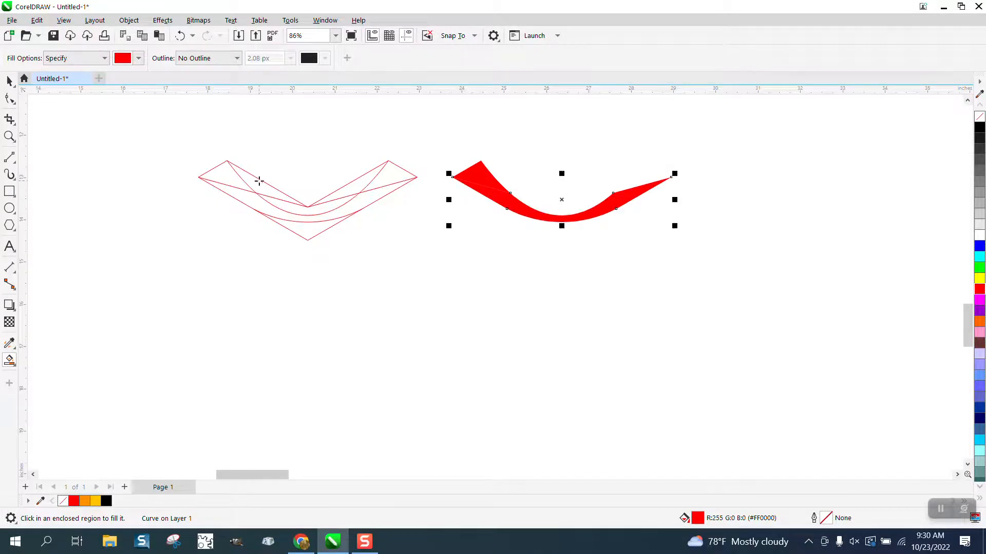
left_click(259, 181)
key("Right")
left_click(380, 174)
key("Right")
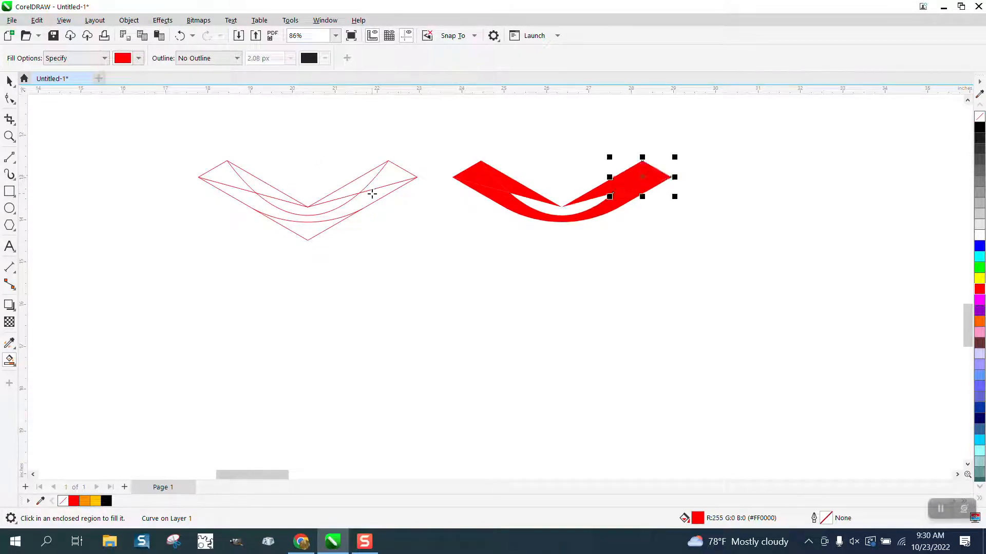
left_click(315, 229)
key("Right")
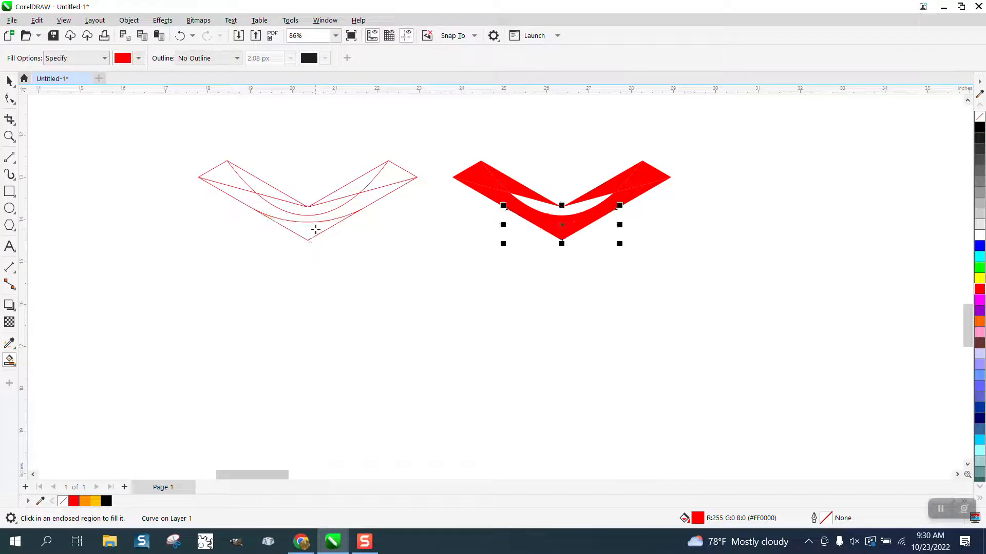
left_click(316, 210)
key("Right")
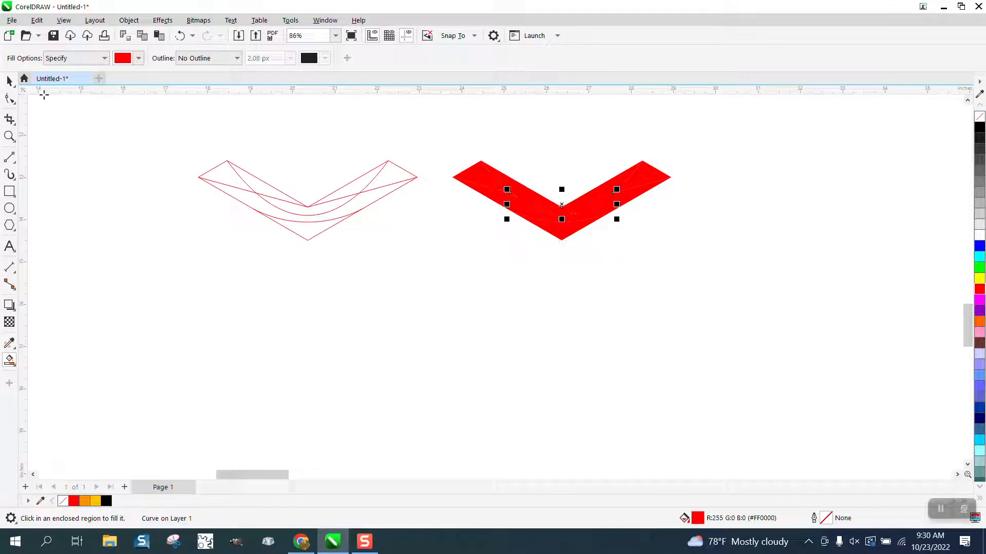
- Select the entire original V line drawing and nudge it 6 inches left, away from the filled pieces
left_click(9, 80)
left_click_drag(169, 117, 322, 196)
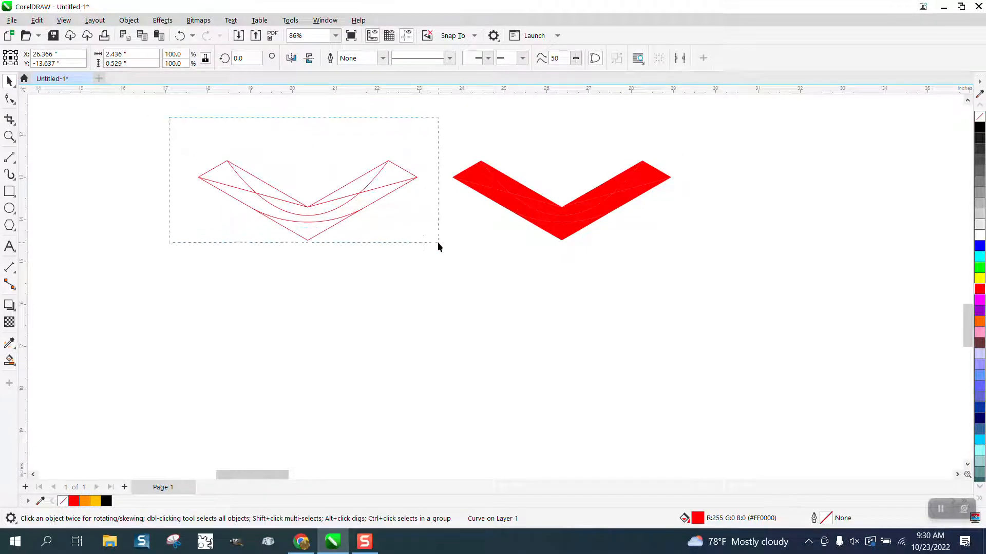
left_click_drag(438, 242, 439, 240)
key("Left")
- Nudge the filled V's bottom tip 6 inches down and its long lower curved band 6 inches left
left_click(565, 242)
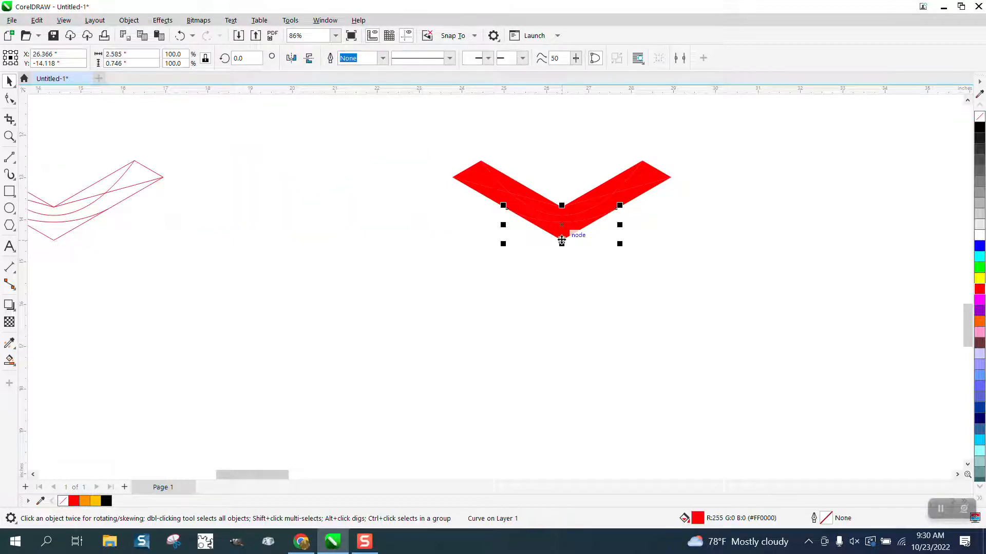
key("Down")
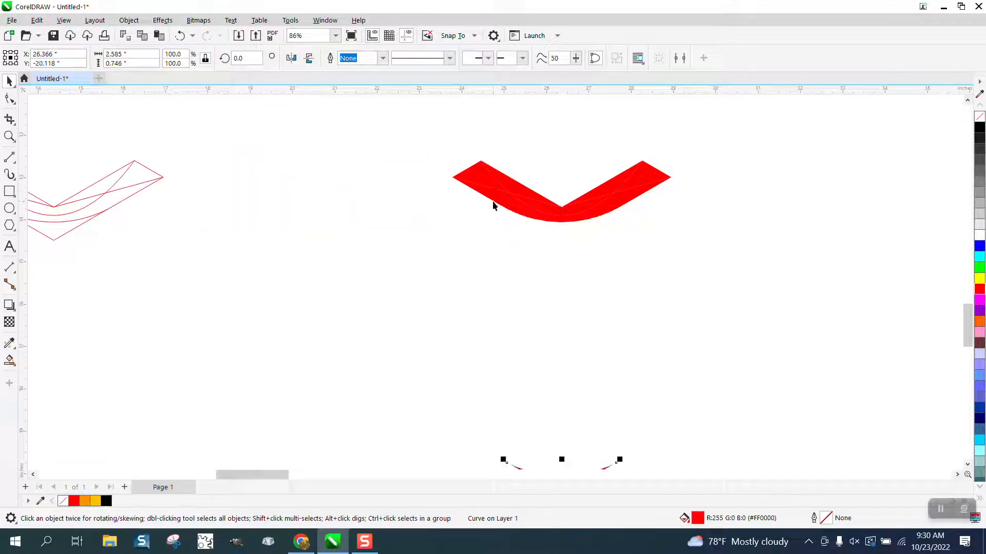
left_click(467, 183)
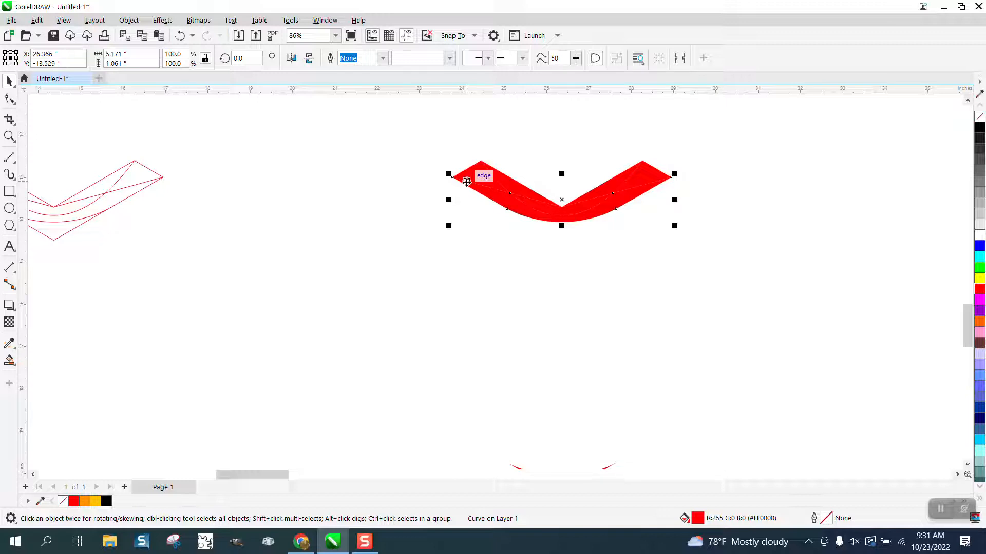
key("Left")
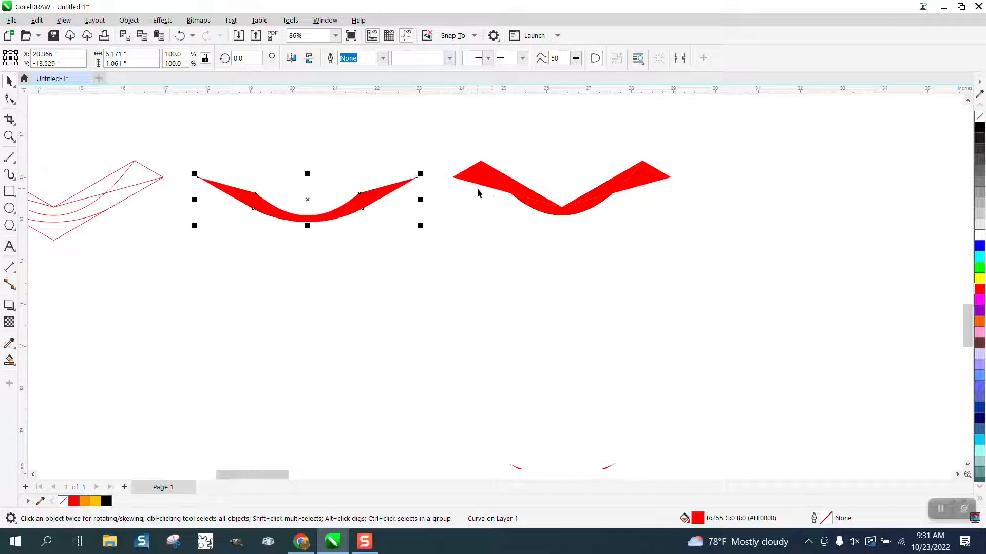
- Nudge the V's two end pieces and its small central crescent 6 inches down, and select the right-hand inner sliver
left_click(482, 179)
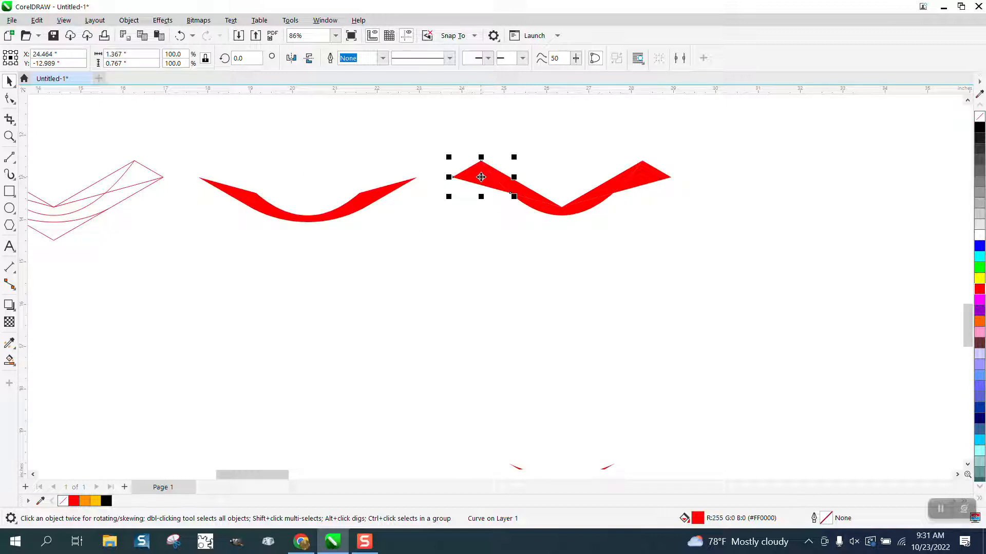
key("Left")
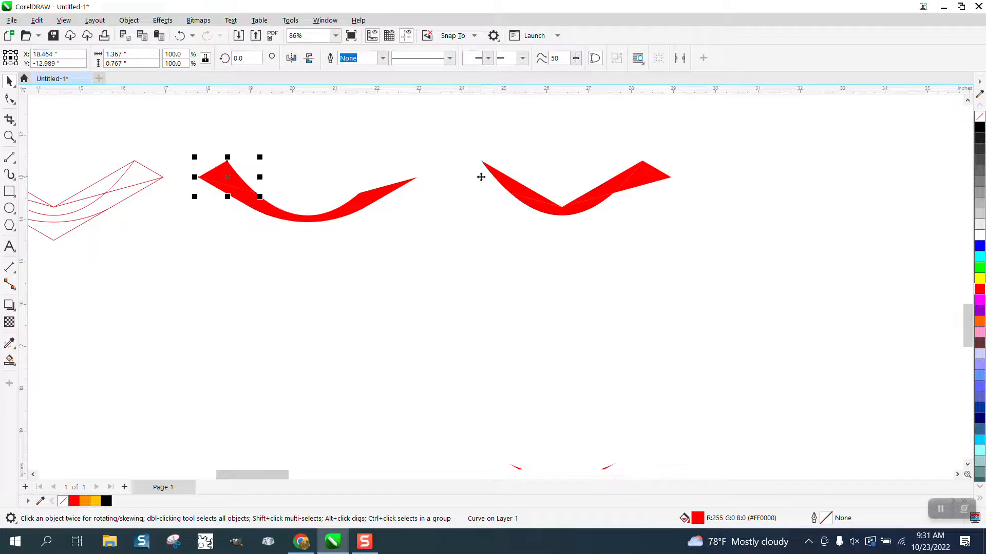
key("Right")
key("Down")
scroll(472, 192, "down", 1)
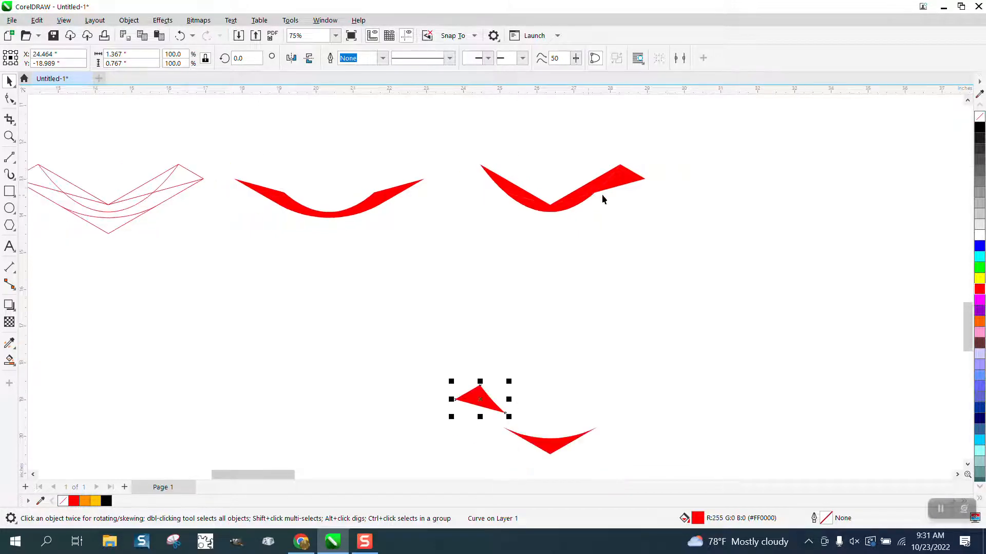
left_click(620, 180)
key("Down")
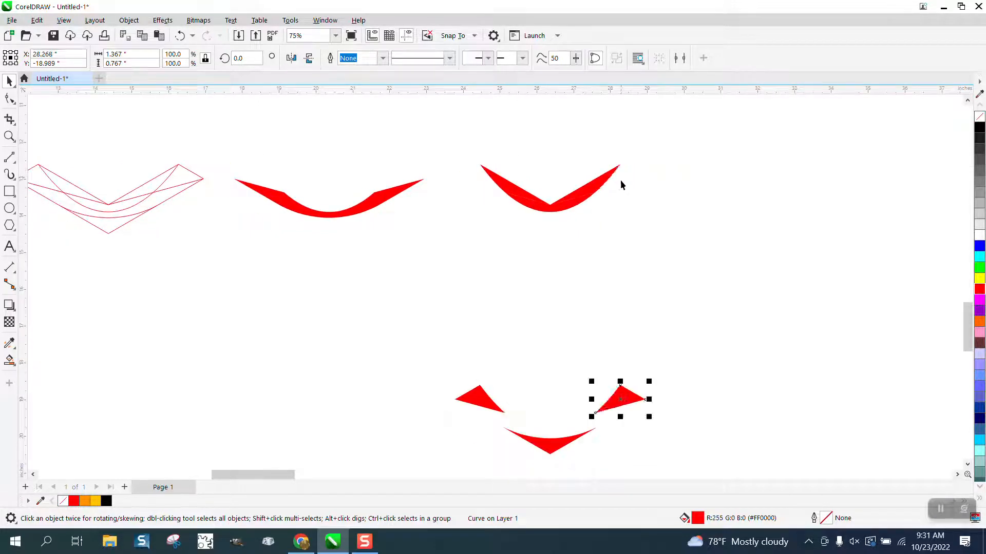
left_click(588, 200)
key("Down")
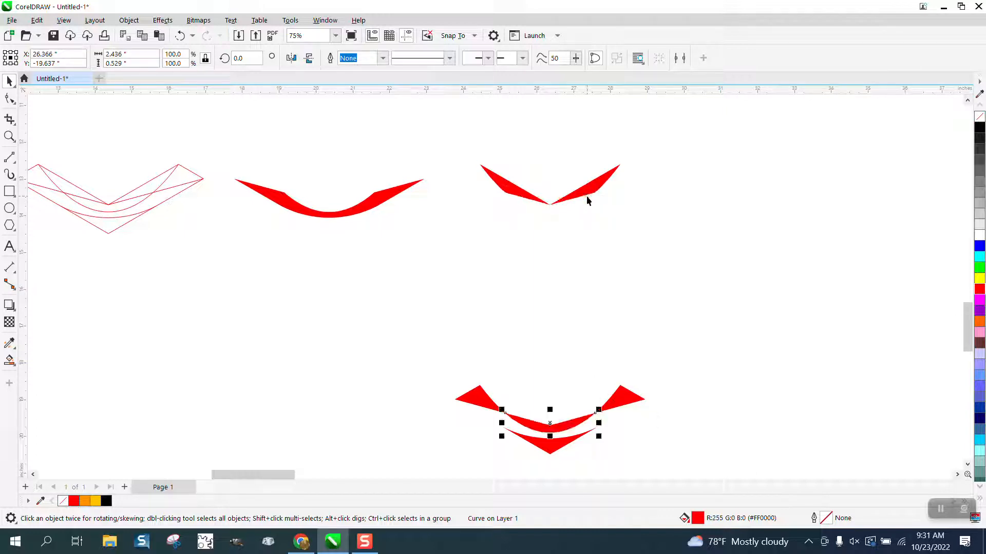
left_click(586, 192)
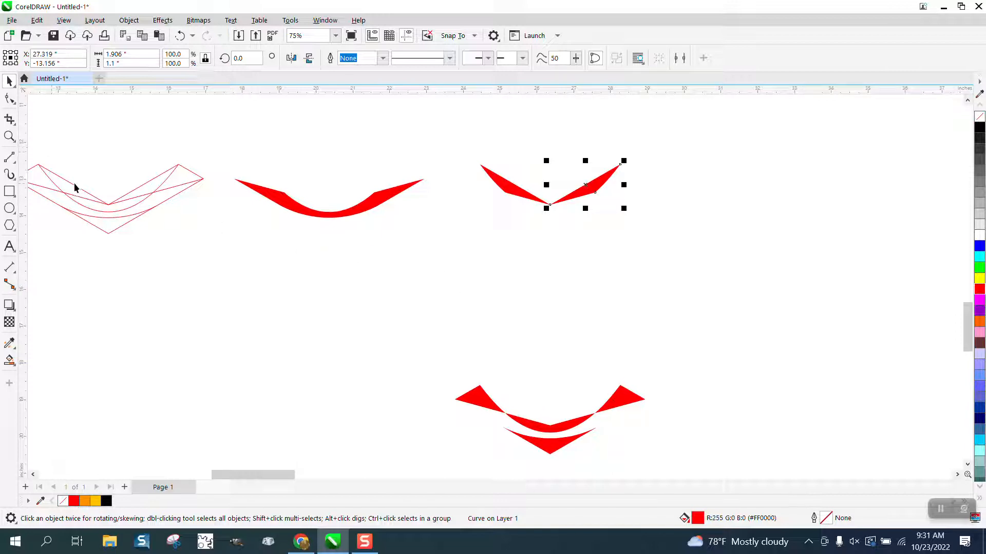
- Try to apply an elliptical fountain fill to the bottom tip piece, centred on it with a yellow centre node
left_click(10, 136)
left_click_drag(431, 356, 665, 462)
left_click(16, 366)
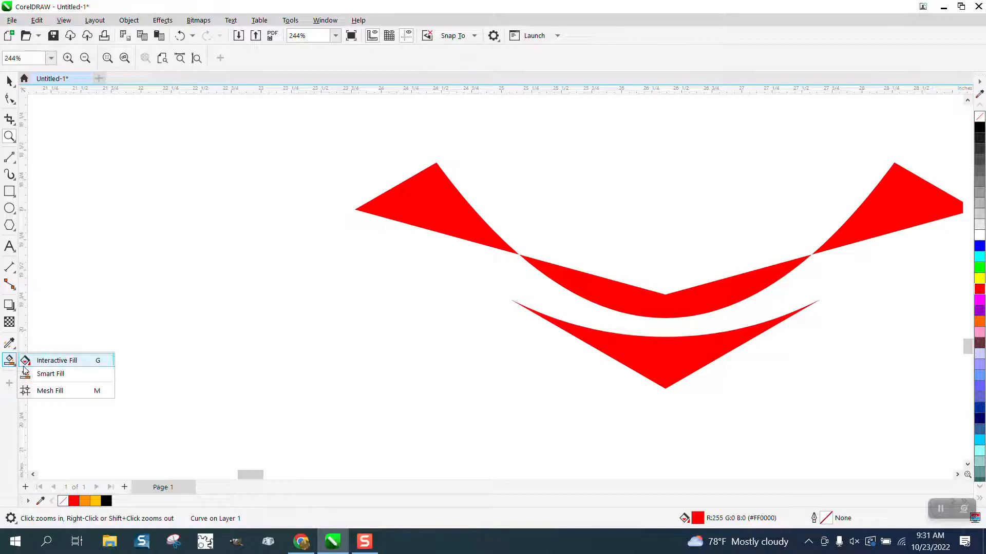
left_click(58, 362)
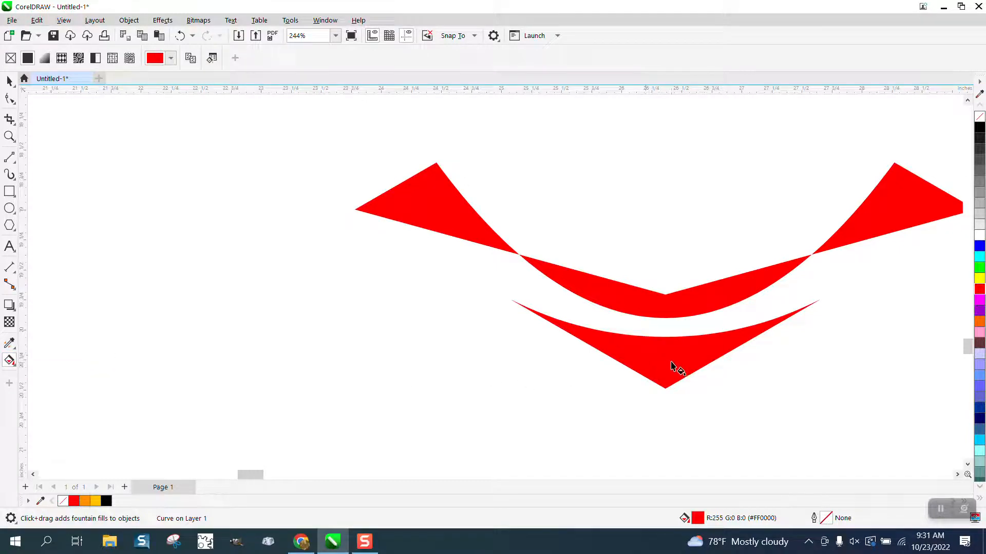
left_click_drag(680, 355, 548, 356)
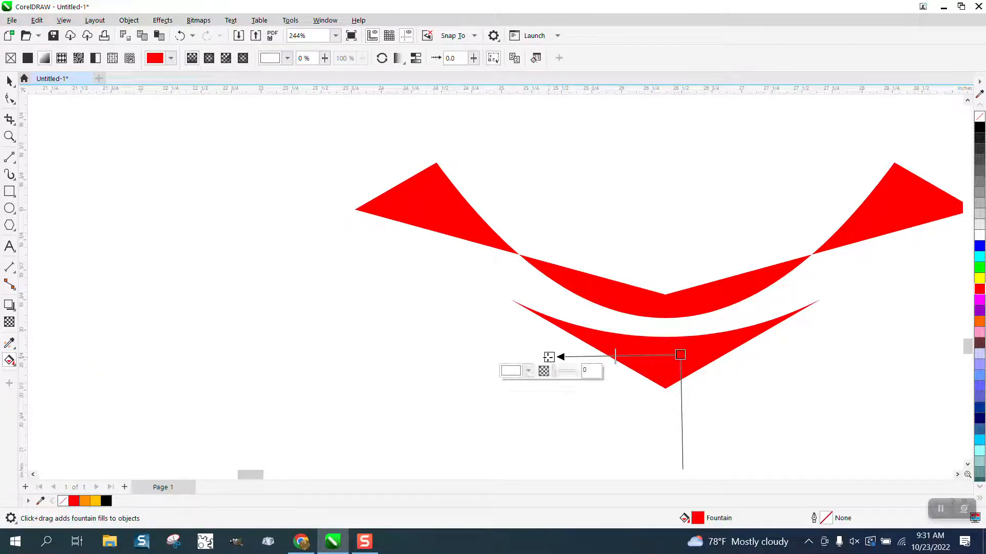
left_click(209, 58)
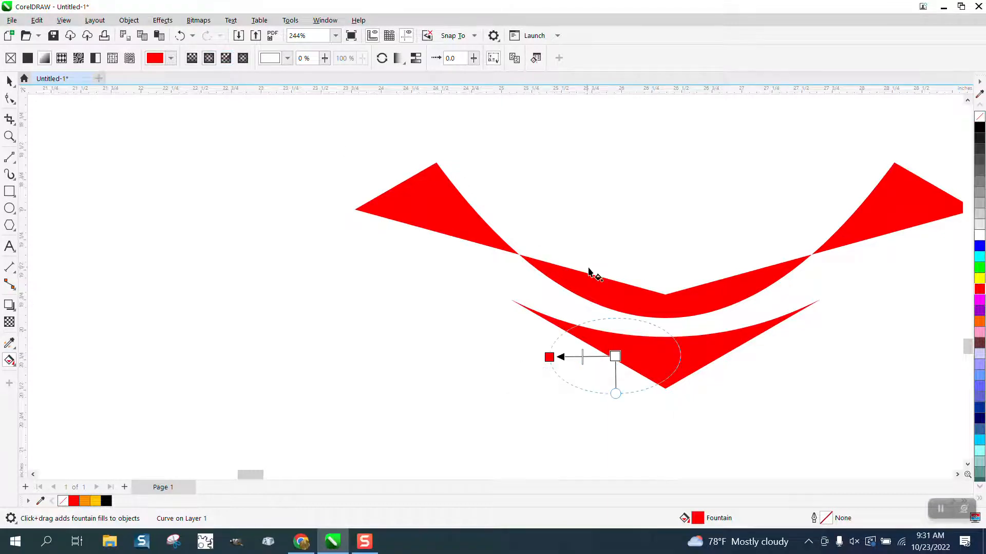
left_click_drag(615, 356, 668, 358)
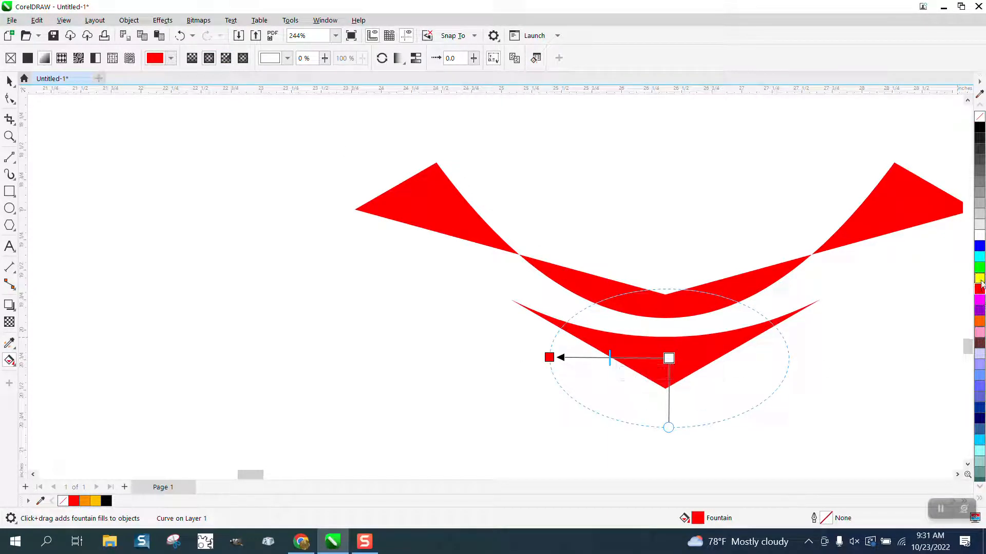
left_click_drag(670, 359, 669, 358)
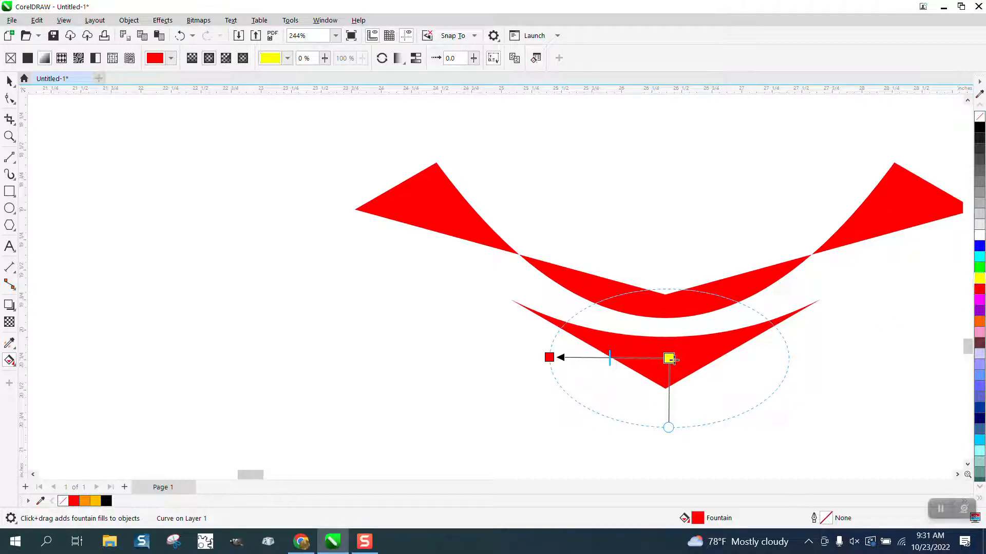
- Reshape the fountain fill's ellipse by moving its width and height handles, and set its outer colour node to yellow
left_click_drag(549, 358, 626, 360)
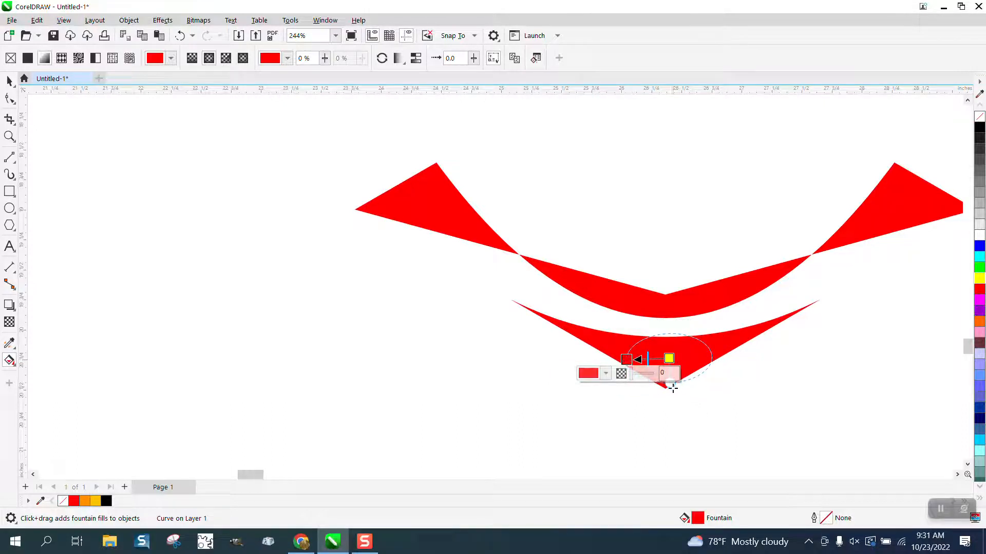
left_click_drag(670, 383, 673, 421)
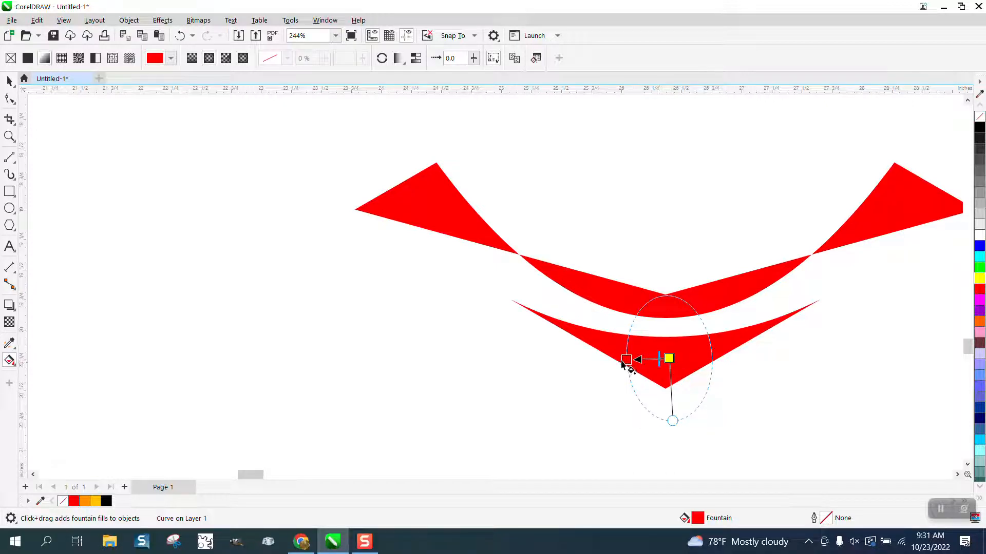
left_click_drag(626, 359, 561, 360)
left_click_drag(980, 280, 562, 360)
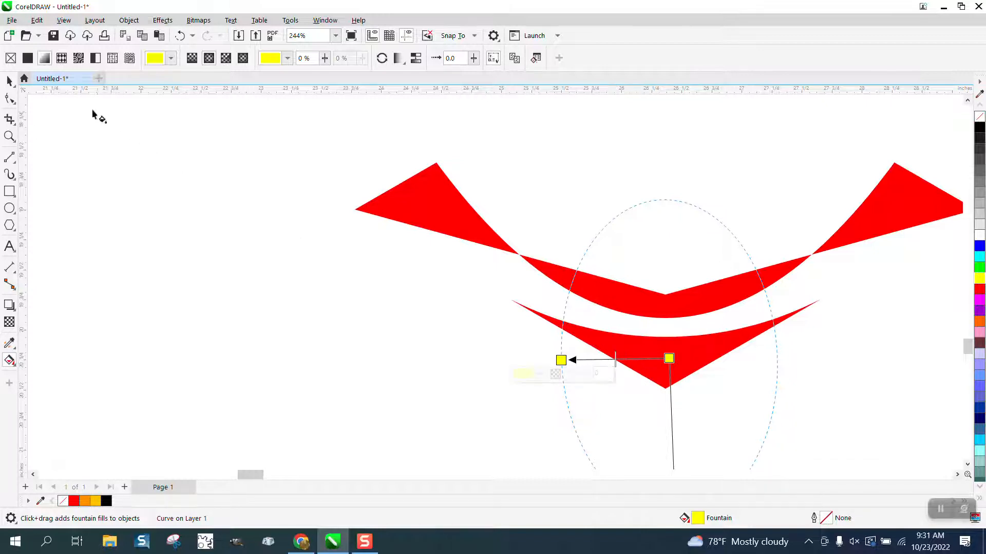
- Return the V's bottom tip piece to solid red and draw a linear fountain fill from its centre toward its left side
left_click(10, 81)
left_click_drag(302, 219, 347, 239)
left_click(693, 368)
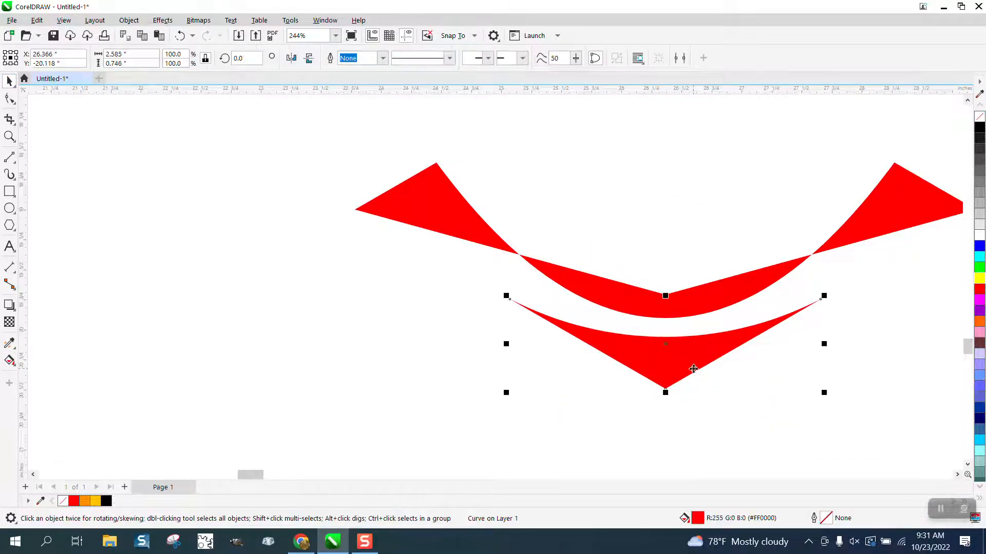
left_click(11, 360)
left_click_drag(680, 358, 563, 368)
left_click_drag(680, 360, 666, 361)
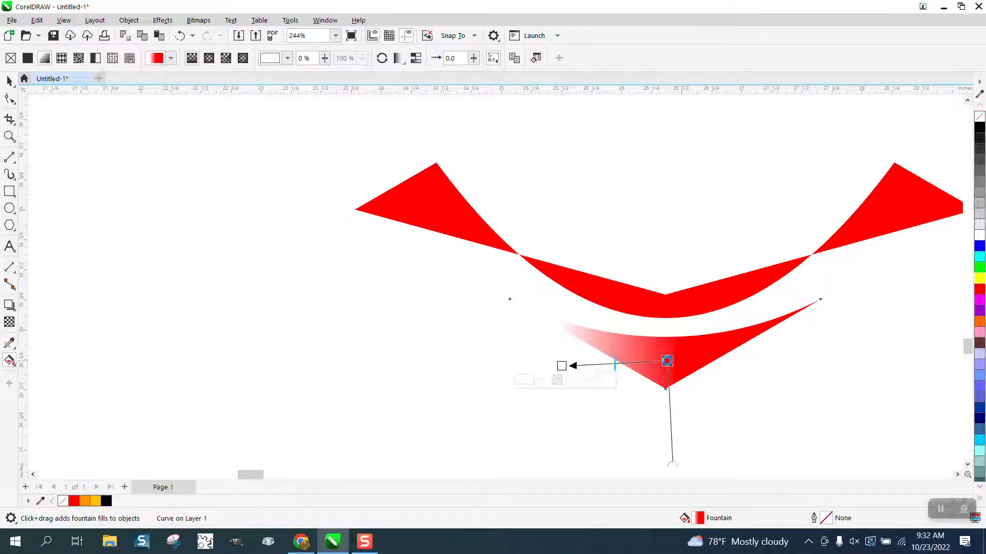
- Make the bottom tip's fountain fill elliptical, move its centre node to the middle of the piece, and colour that node yellow
left_click(209, 58)
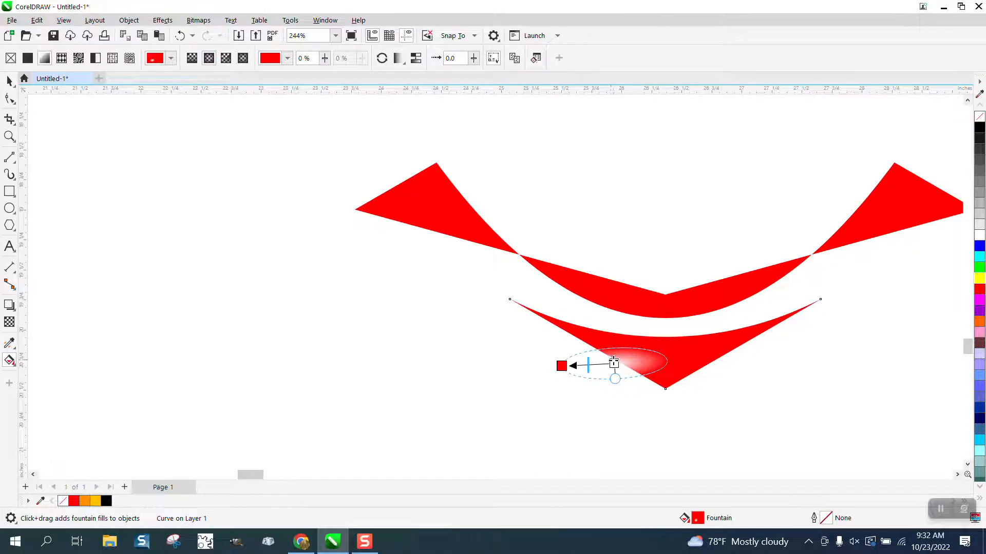
left_click_drag(614, 363, 666, 361)
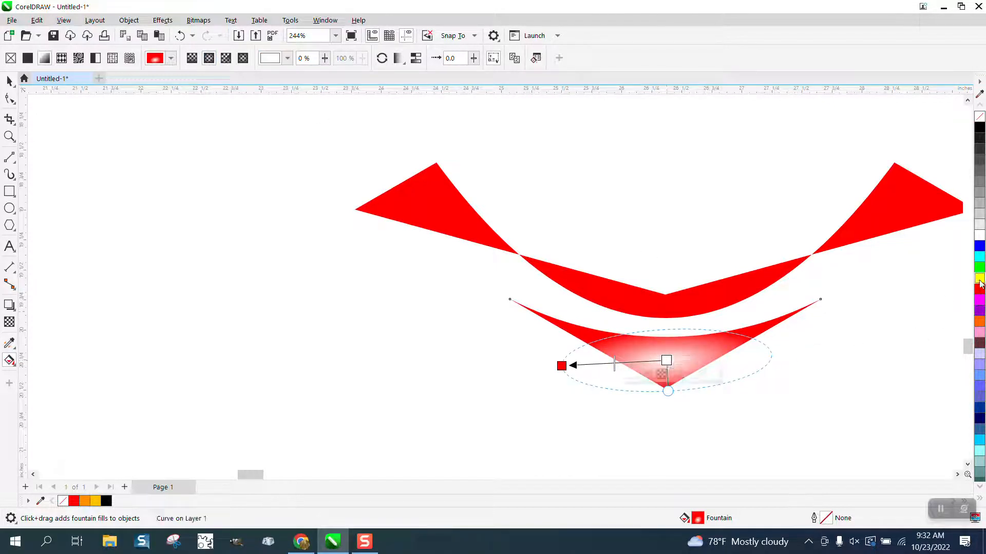
left_click_drag(979, 278, 666, 361)
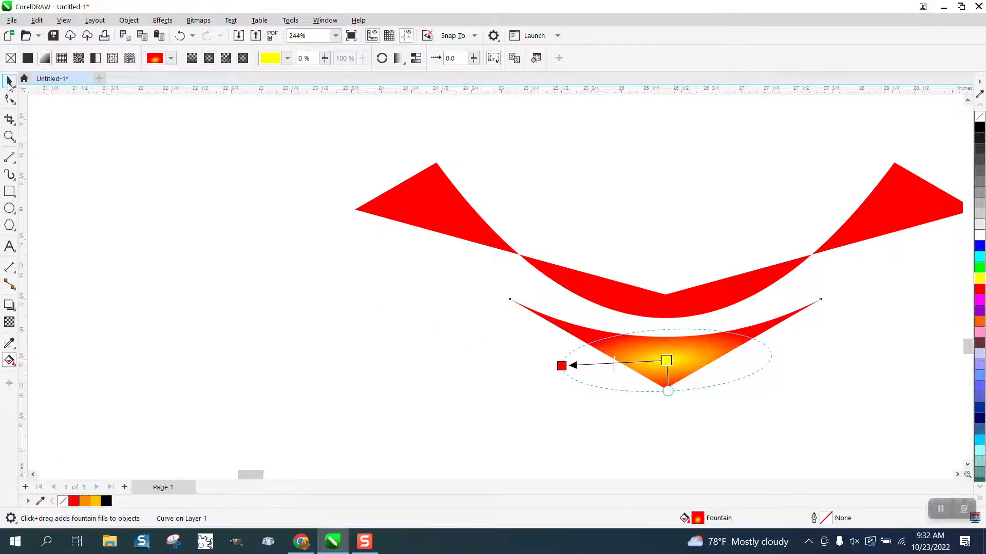
- Apply a vertical linear fountain fill to the central crescent, from red at its lower edge to yellow above, with the midpoint shifted toward red
left_click(8, 81)
left_click(674, 304)
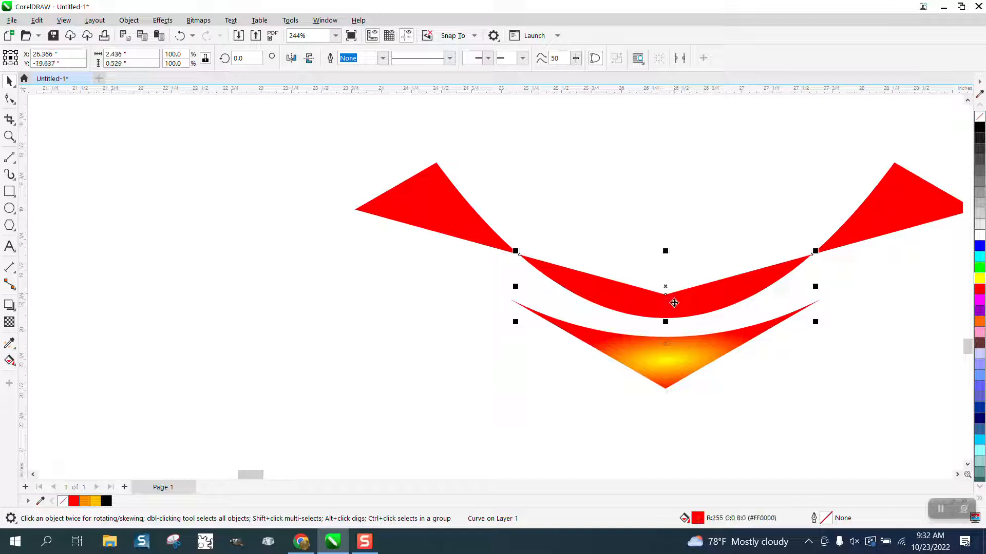
left_click(11, 361)
left_click(44, 366)
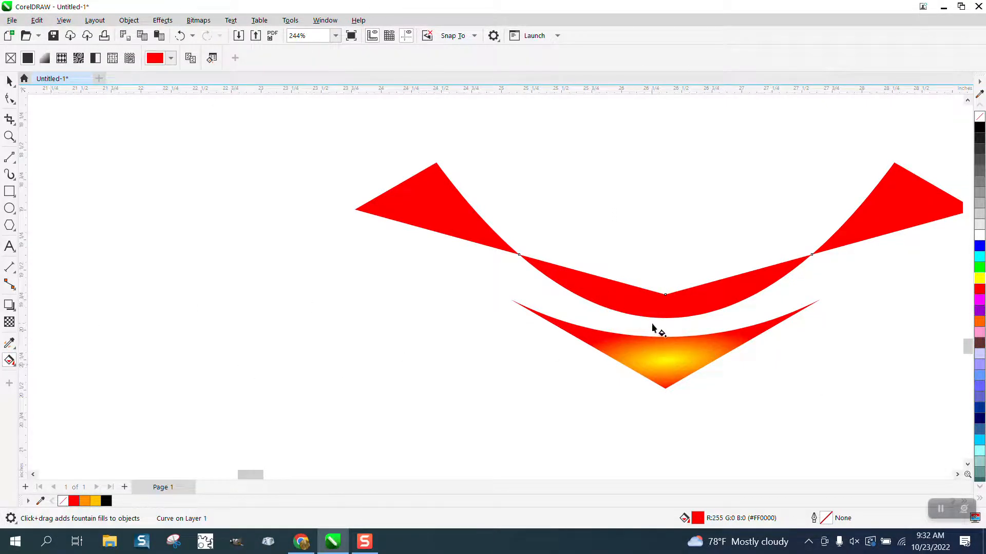
left_click_drag(667, 294, 667, 245)
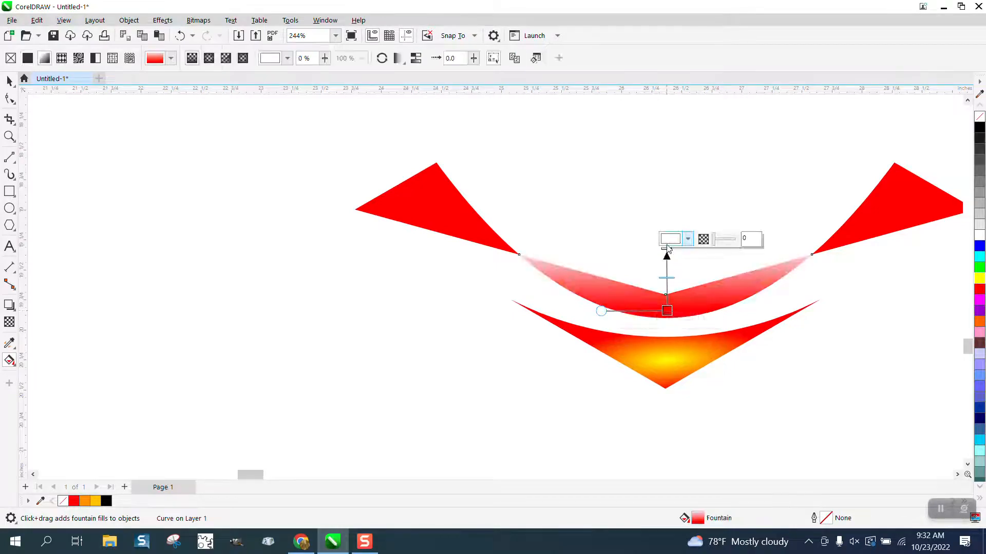
left_click_drag(980, 277, 667, 286)
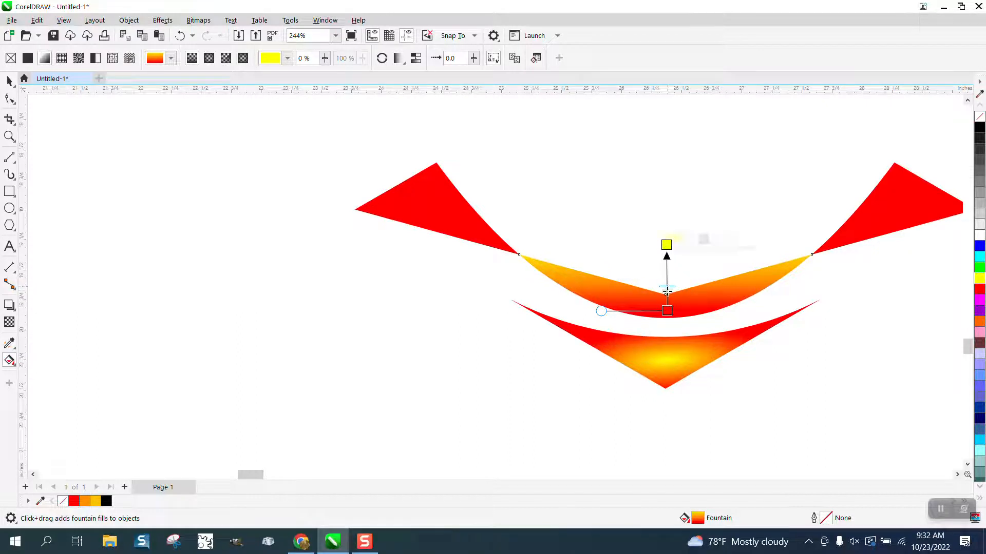
- Apply a diagonal linear fountain fill to the left end piece, from red near its inner tip to yellow beyond its outer edge
left_click(9, 81)
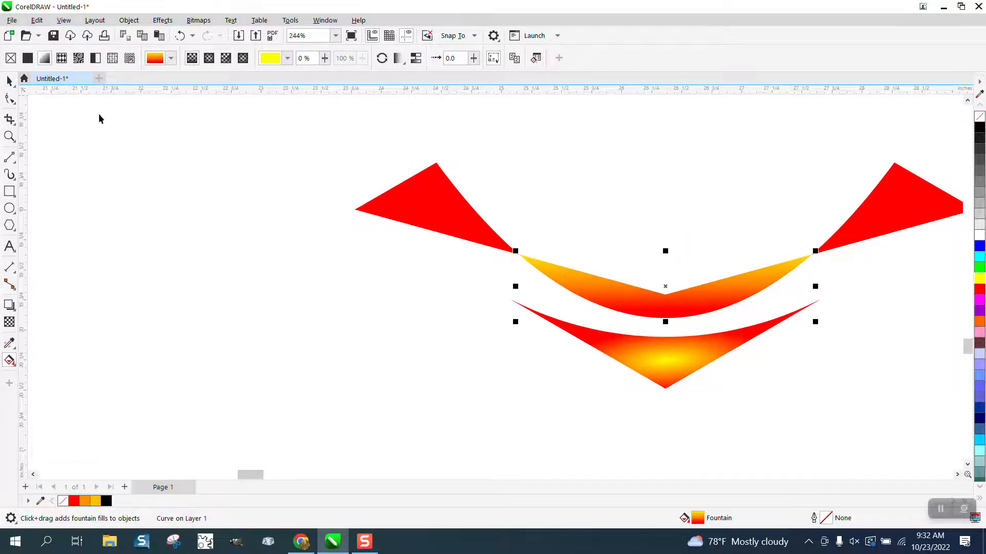
left_click(465, 211)
left_click(10, 361)
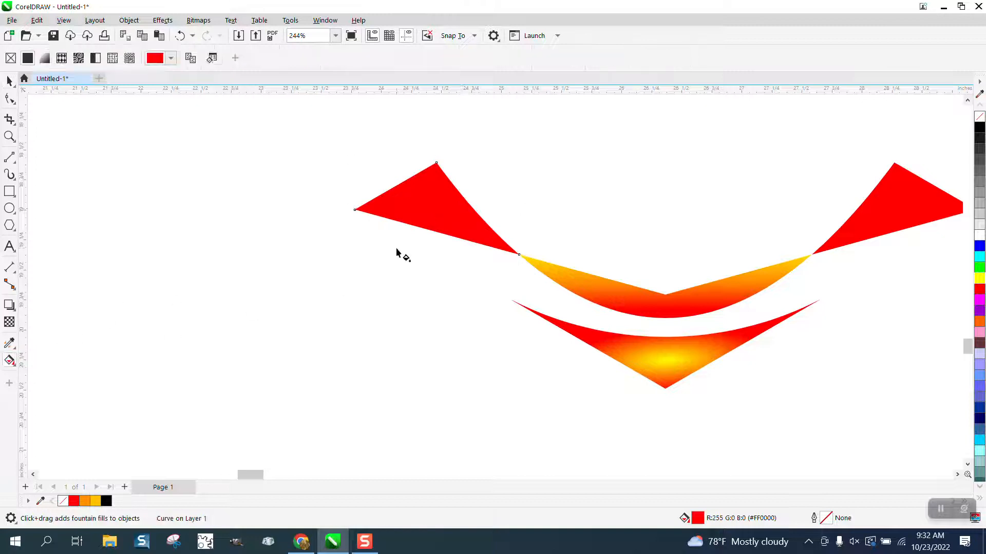
left_click_drag(478, 234, 363, 170)
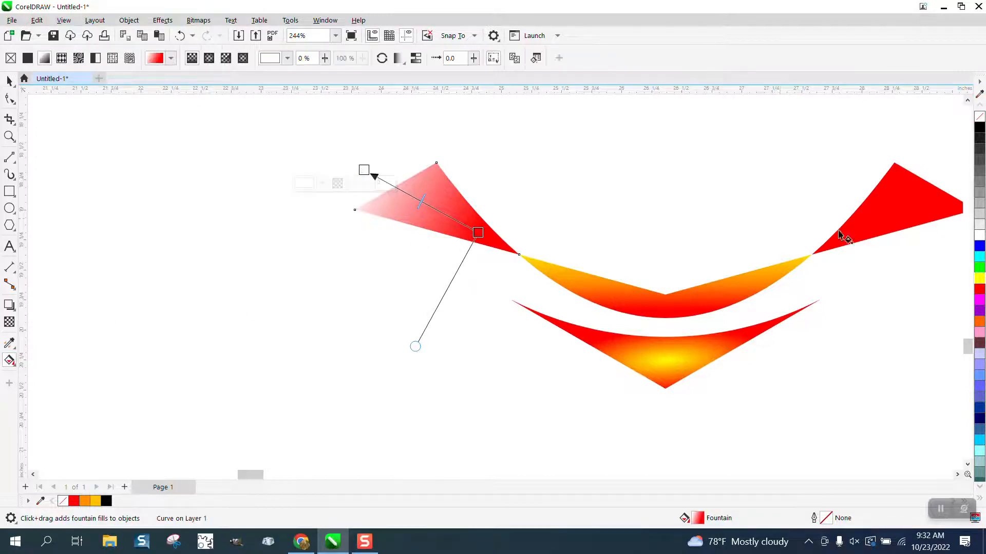
left_click_drag(980, 278, 367, 171)
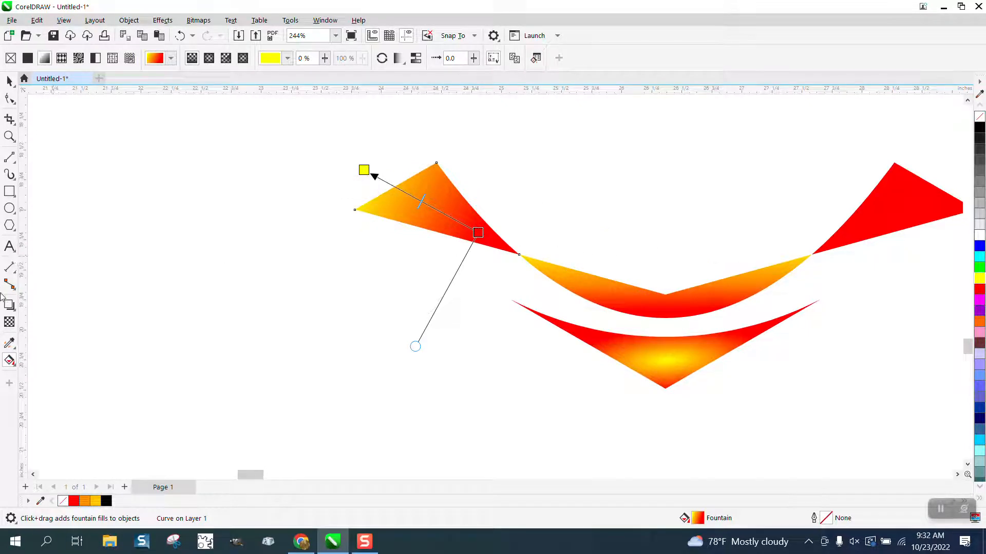
- Give the right end piece a mirrored linear fountain fill, from red near its inner tip to yellow at its outer edge
left_click(9, 80)
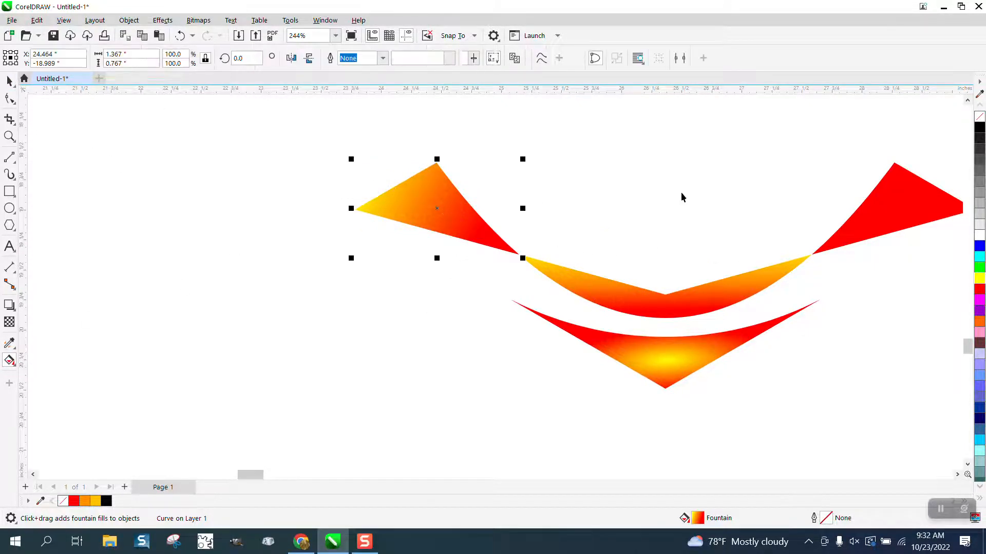
left_click(914, 214)
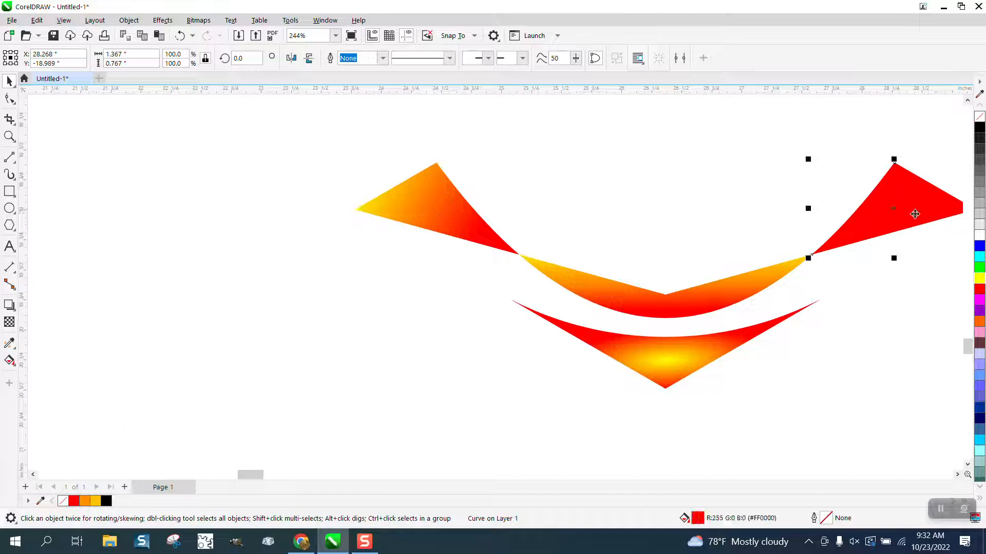
left_click(9, 361)
left_click_drag(845, 240, 954, 172)
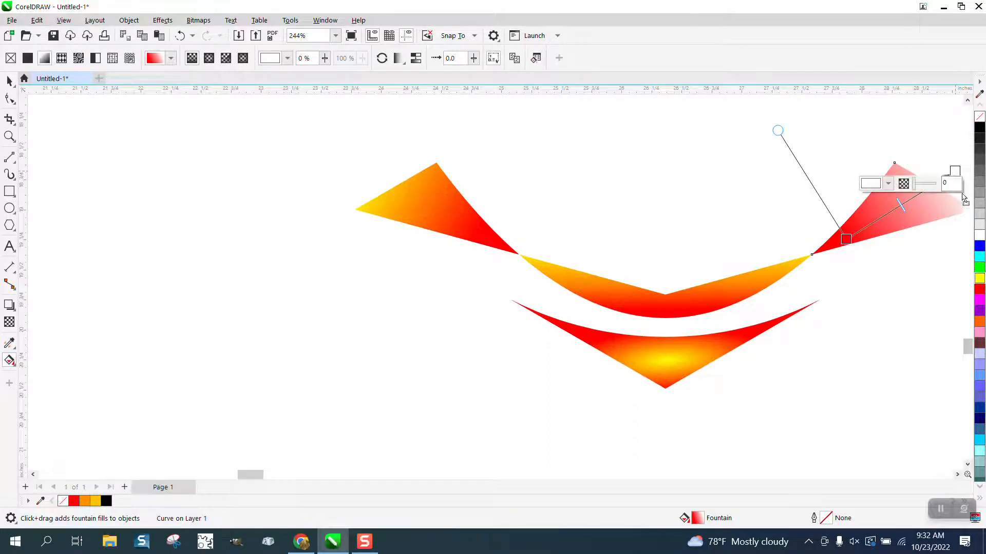
left_click_drag(957, 176, 954, 172)
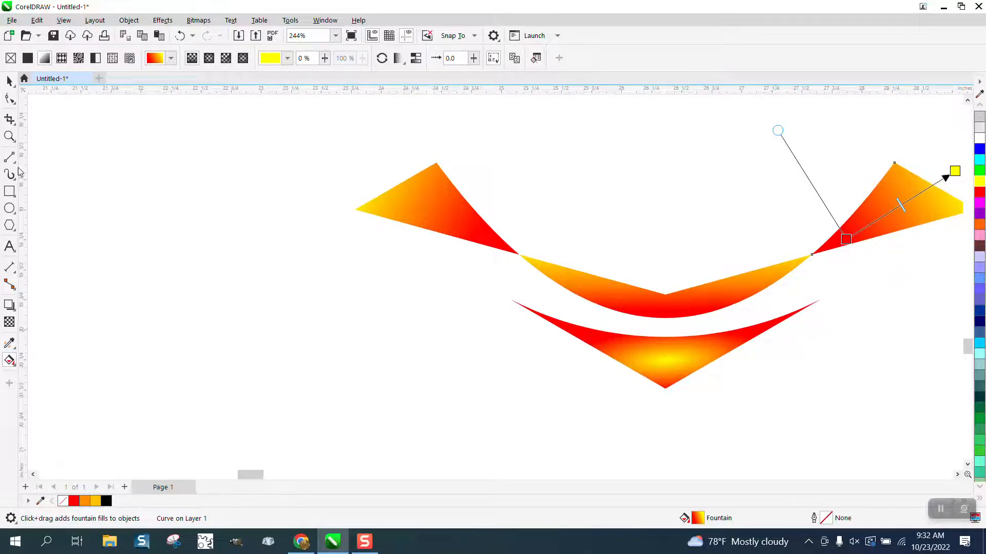
- Change the yellow right-hand inner sliver of the upper pair to solid red
left_click(10, 137)
scroll(377, 304, "down", 5)
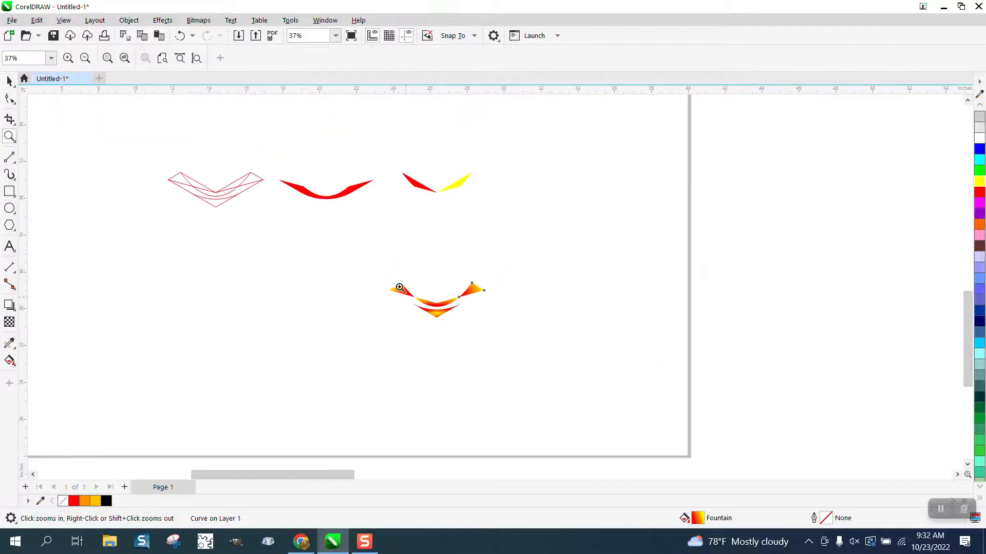
left_click_drag(573, 244, 574, 244)
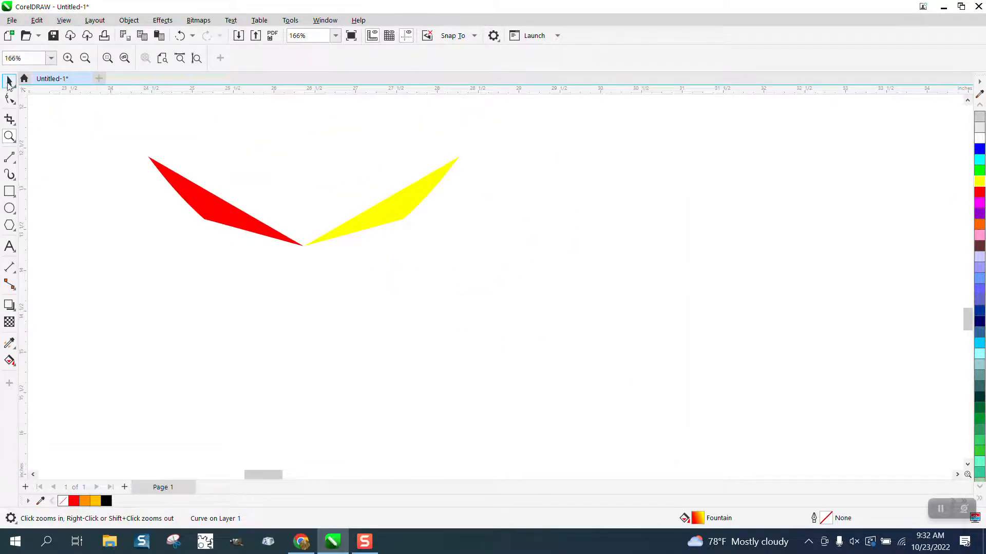
left_click(9, 81)
left_click(410, 212)
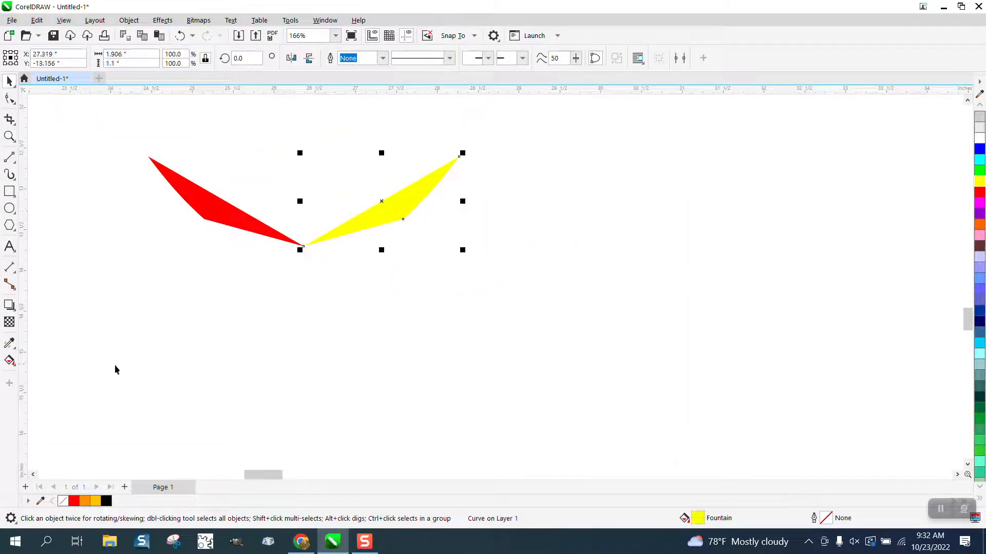
left_click(979, 193)
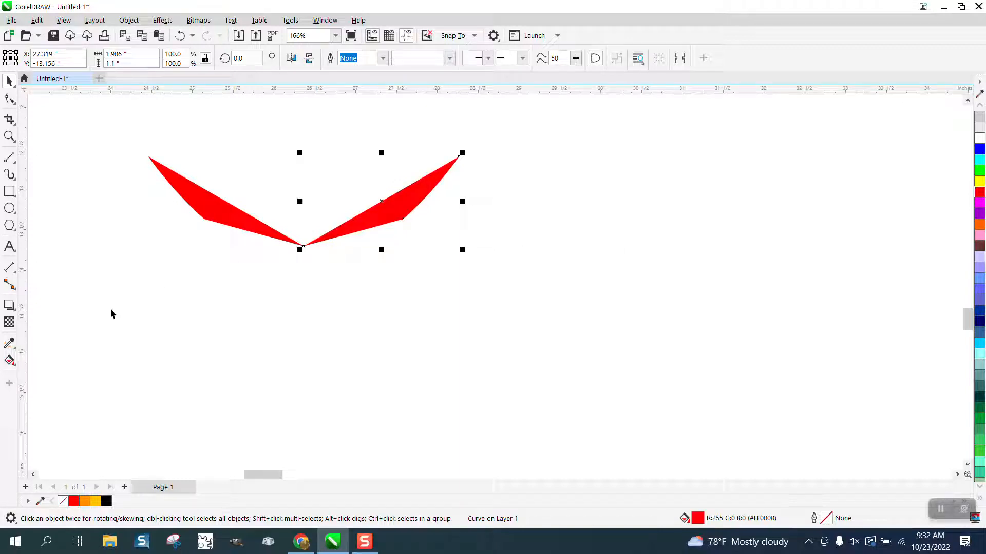
- Apply a fountain fill across the right inner sliver, from red at its lower edge to yellow above, with the midpoint shifted toward red
left_click(10, 360)
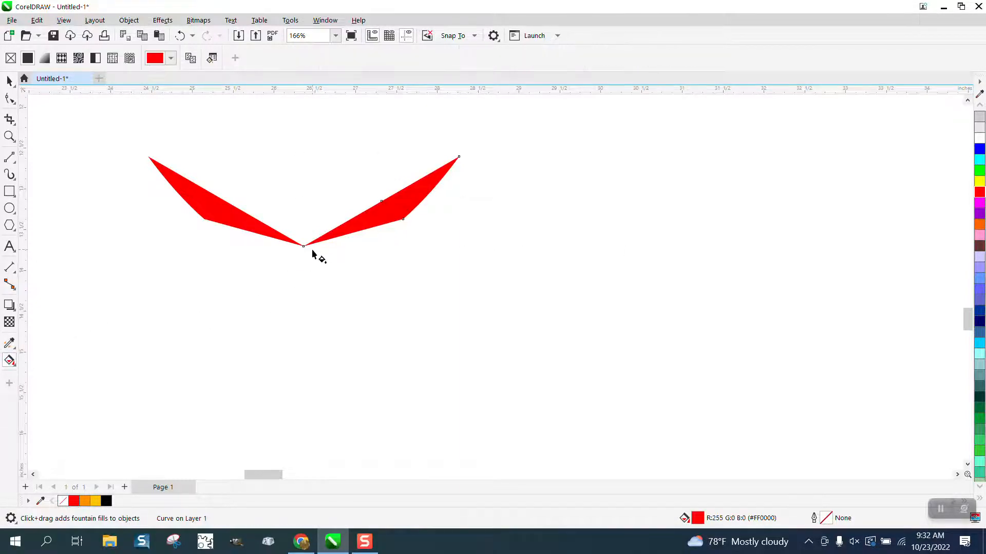
left_click_drag(392, 212, 371, 175)
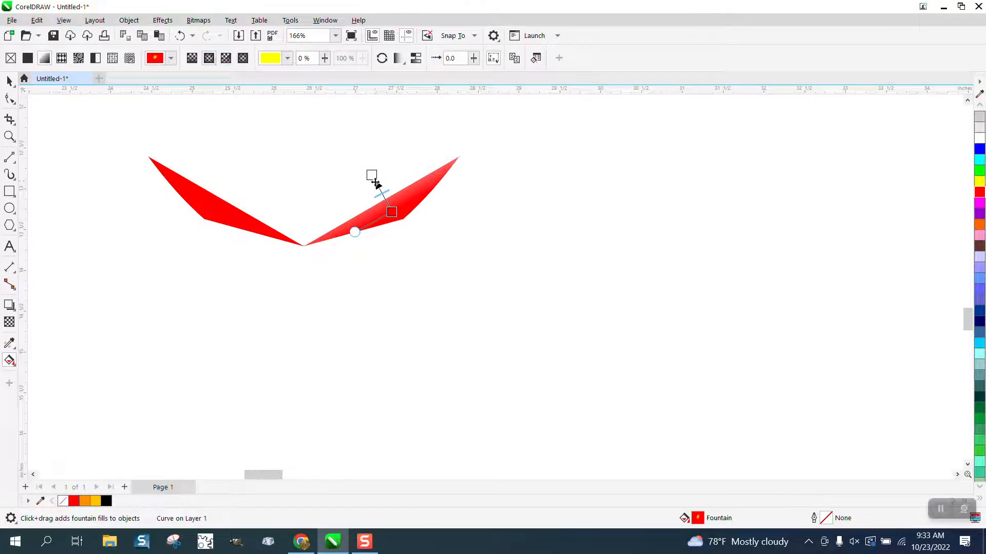
left_click_drag(980, 182, 371, 175)
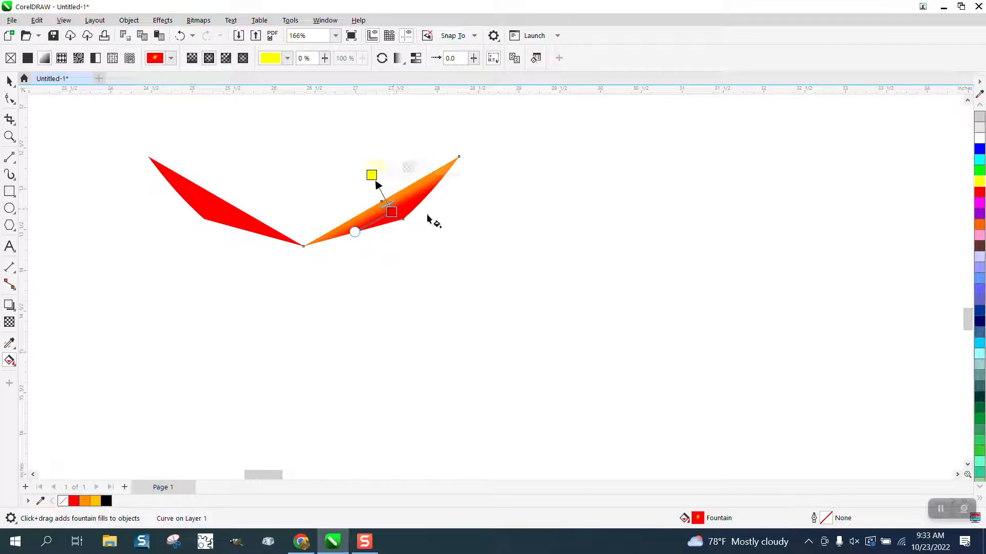
left_click(9, 81)
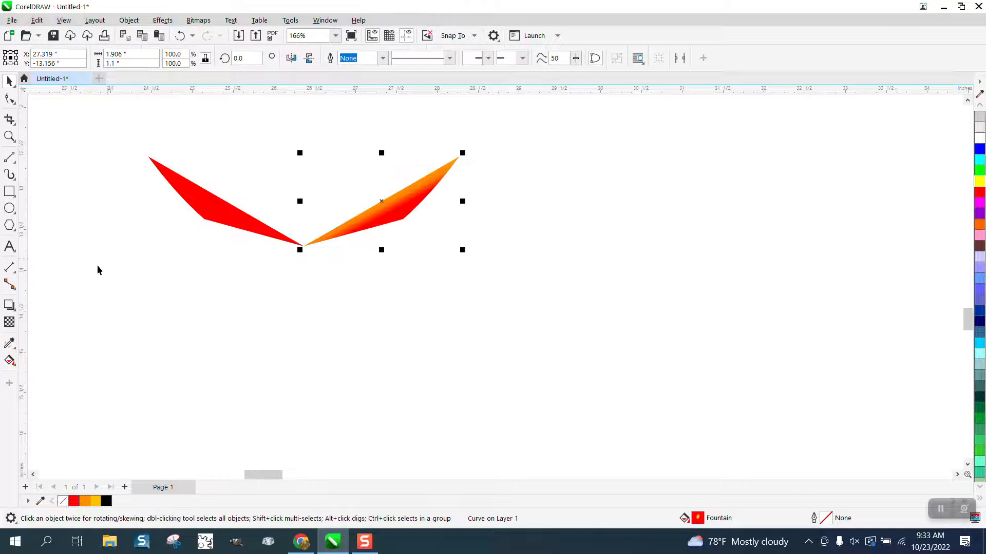
left_click(15, 352)
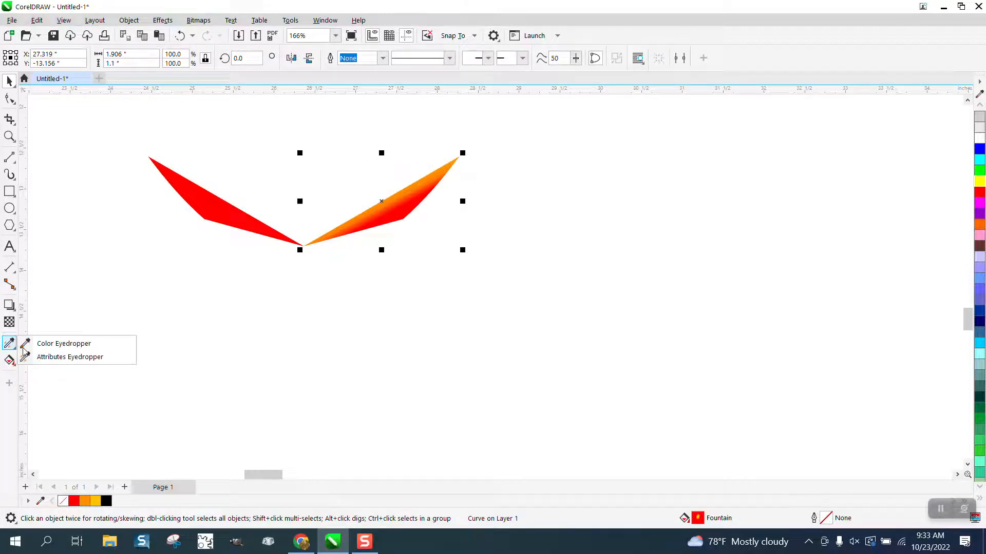
left_click(51, 356)
left_click(234, 210)
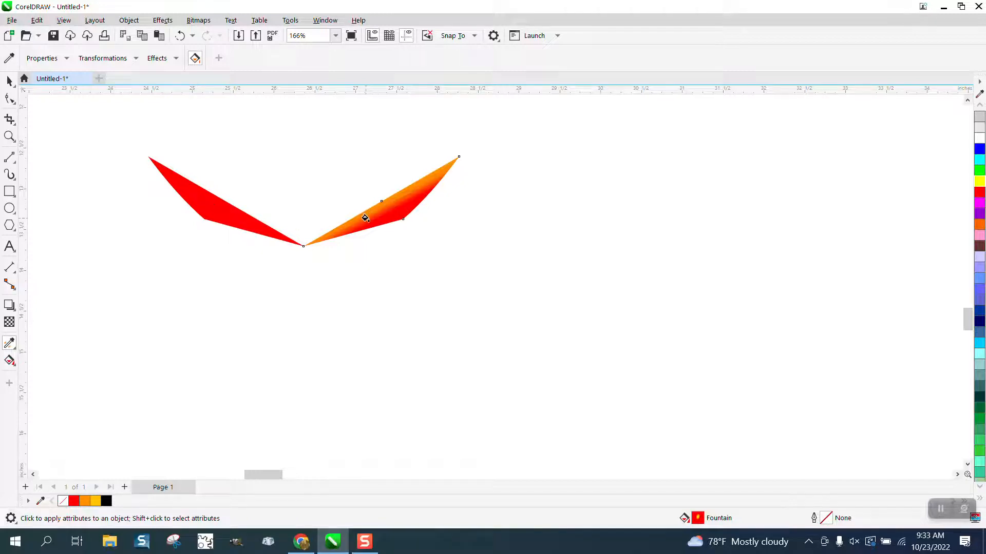
left_click(10, 81)
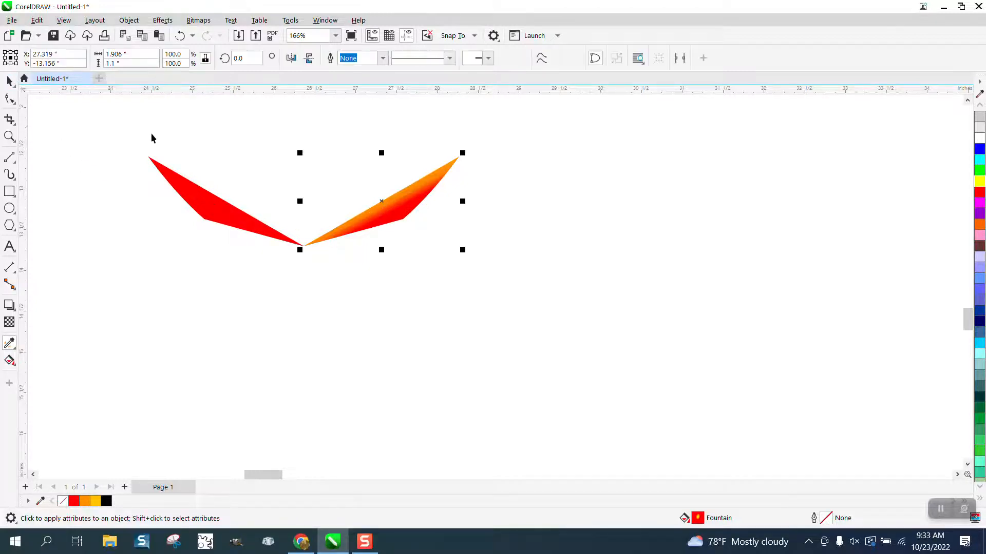
left_click(13, 367)
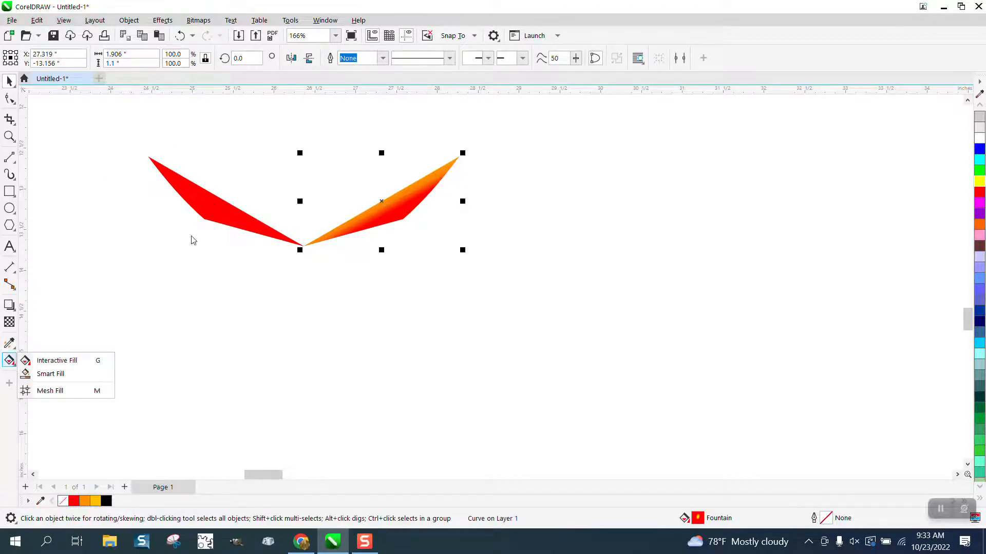
- Draw a linear fountain fill across the left inner sliver from its lower edge up past its upper edge, and adjust its width handle
left_click(214, 214)
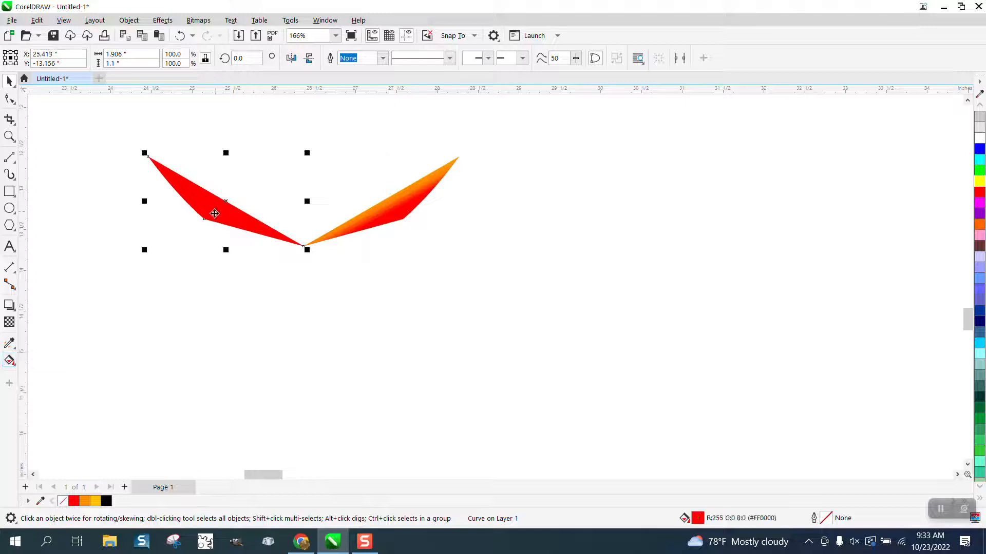
left_click(10, 360)
left_click_drag(218, 216, 185, 189)
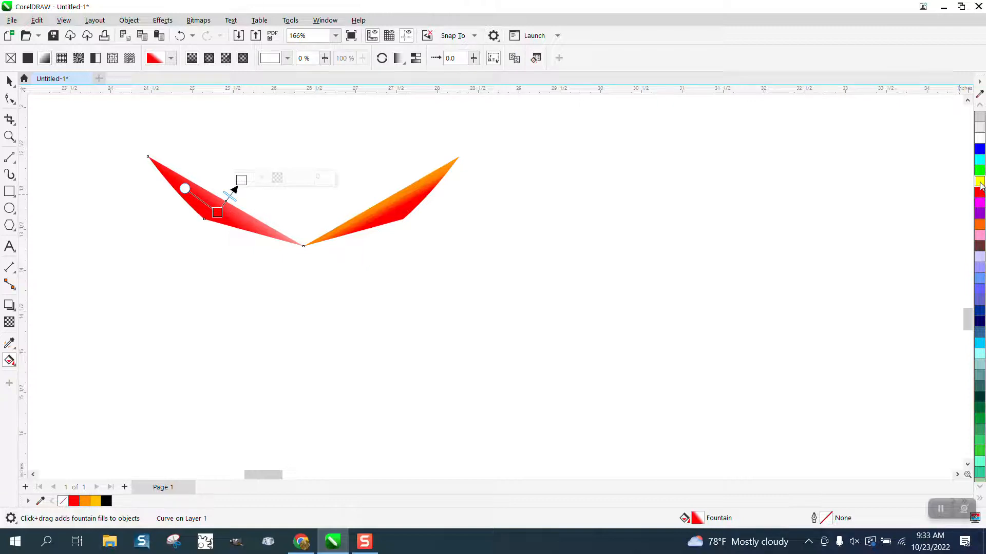
- Set the left sliver's upper fill node to yellow and move its red start node to the sliver's lower corner
left_click_drag(979, 182, 246, 188)
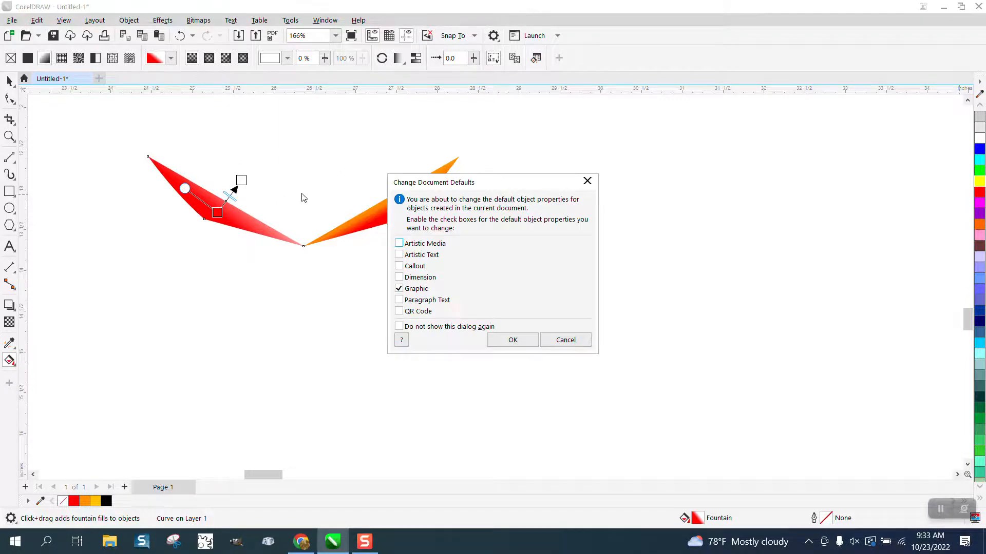
left_click(556, 340)
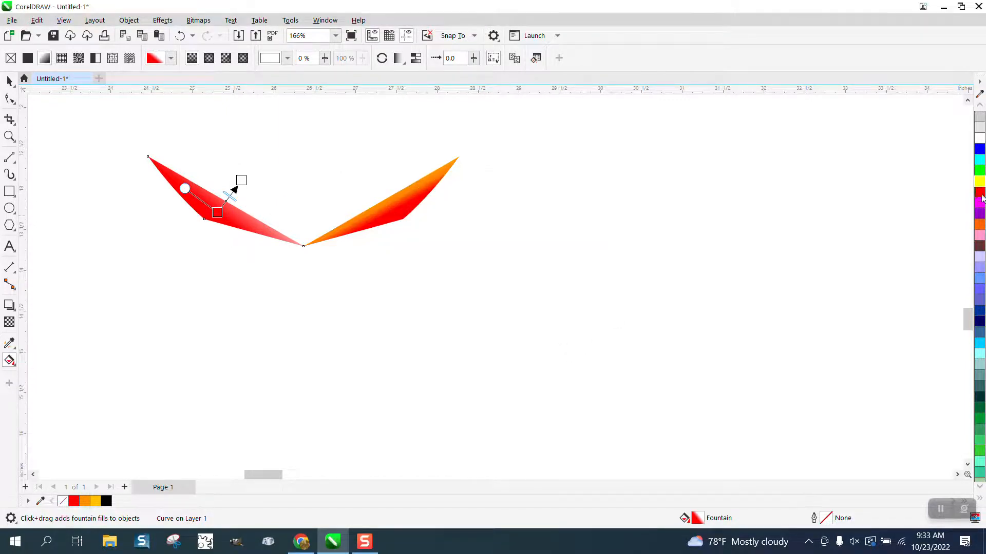
left_click_drag(980, 181, 212, 221)
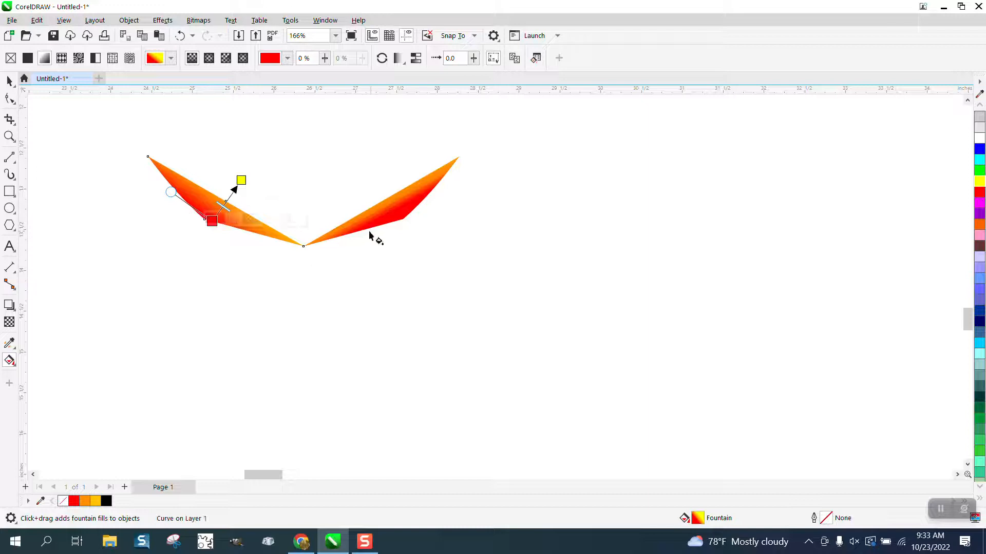
left_click(9, 80)
scroll(423, 265, "down", 2)
scroll(423, 264, "down", 3)
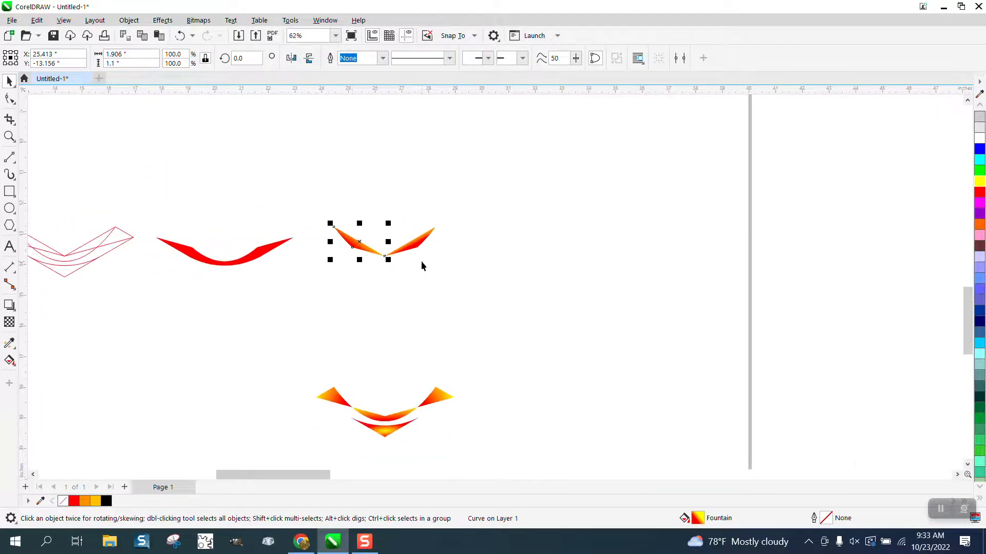
- Apply an elliptical fountain fill to the solid red curved band, with a yellow centre node at its lower middle and red above
left_click(259, 261)
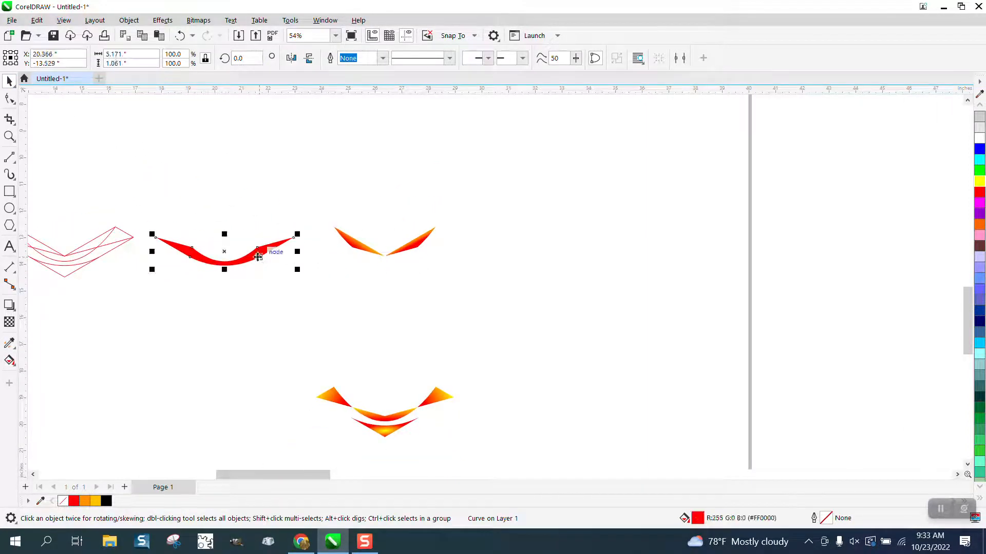
left_click(12, 362)
left_click(49, 361)
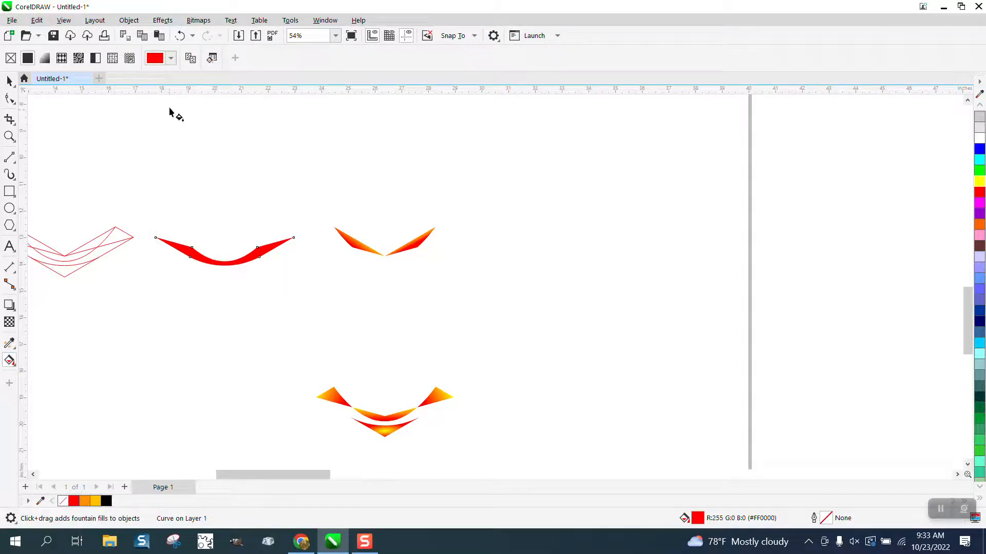
left_click_drag(222, 263, 222, 233)
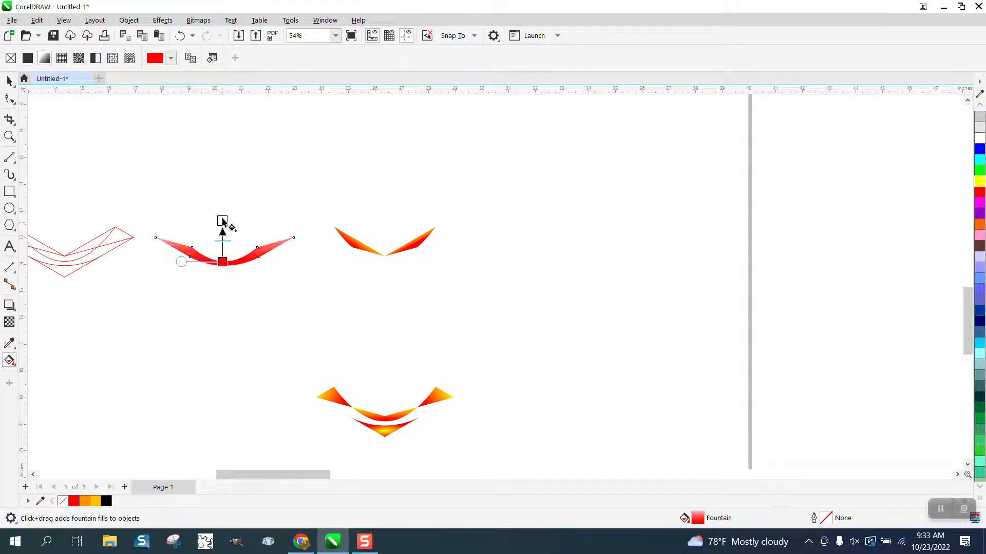
left_click(209, 58)
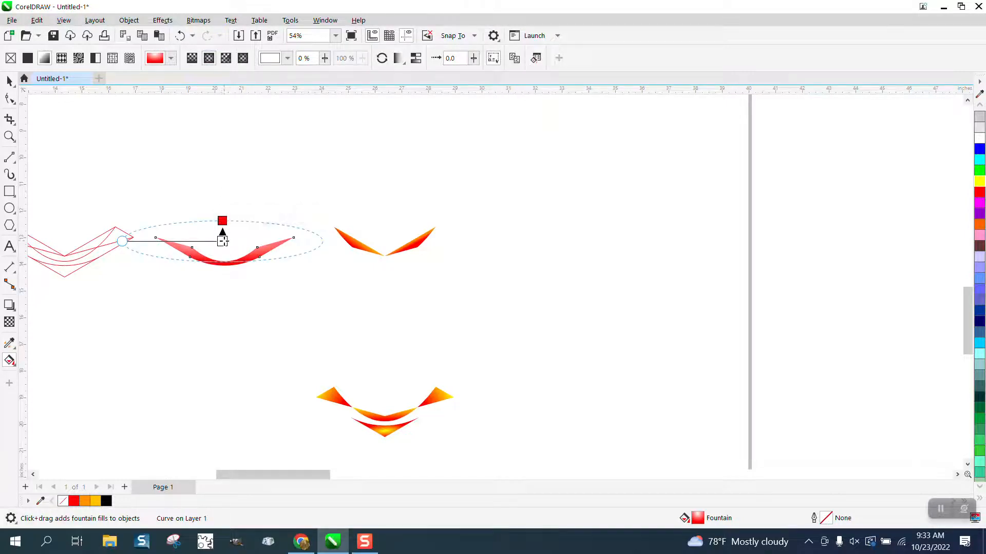
left_click_drag(222, 241, 225, 261)
left_click_drag(979, 181, 236, 273)
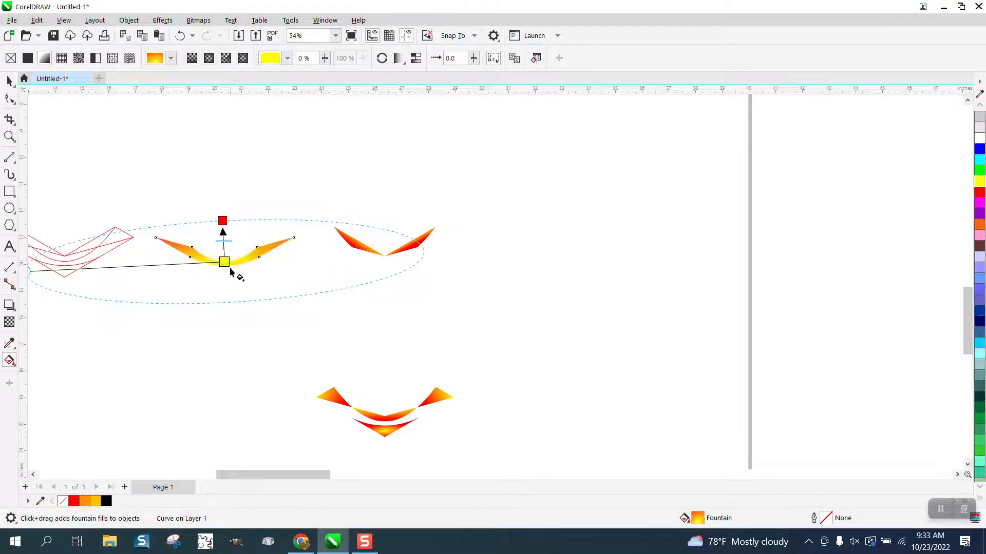
- Move the curved band and the lower pieces together with the upper slivers into one V shape, and group all the parts
left_click(9, 80)
scroll(183, 153, "down", 1)
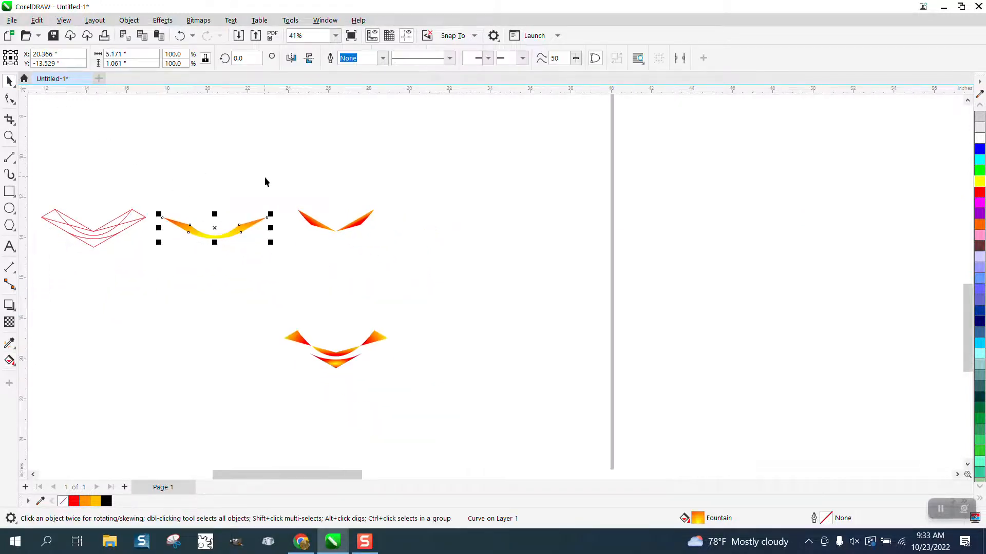
key("Right")
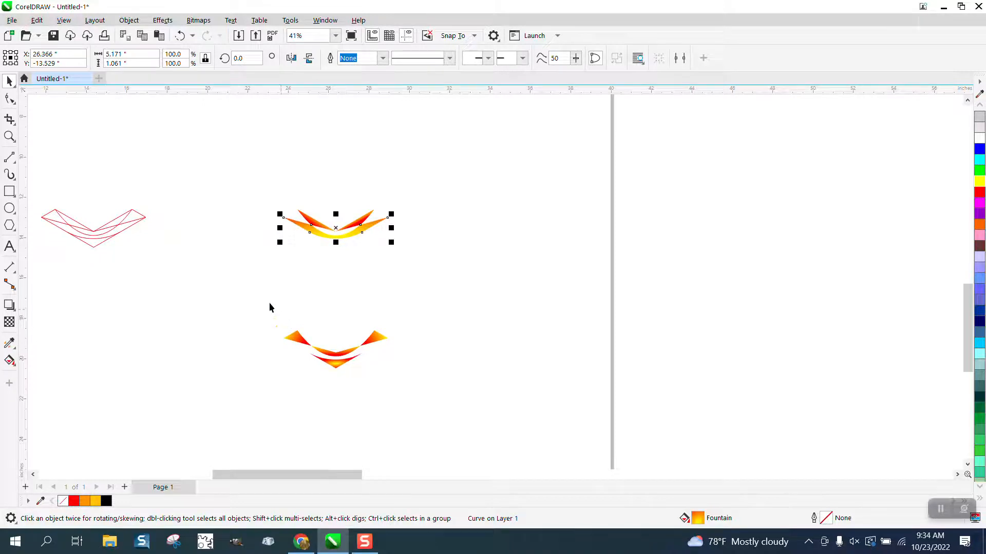
left_click_drag(269, 307, 429, 389)
key("Up")
left_click_drag(251, 183, 493, 308)
key("ctrl+g")
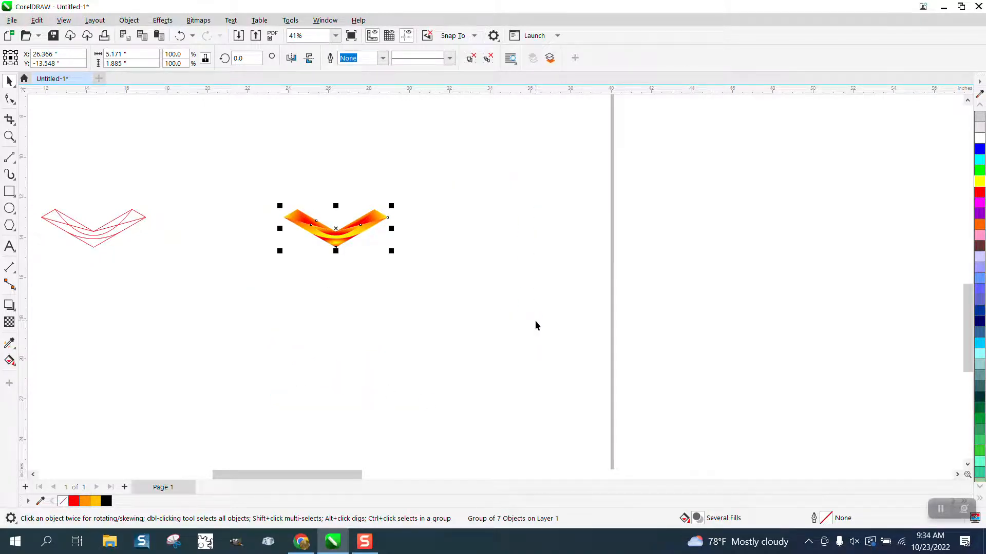
- Move the wireframe V off the page's right side and the grouped coloured V toward the page's upper left area
scroll(307, 272, "down", 1)
left_click_drag(118, 201, 209, 264)
key("Right")
key("Right")
key("Right")
key("Right")
key("Right")
key("Right")
left_click_drag(260, 194, 379, 267)
left_click_drag(333, 235, 186, 175)
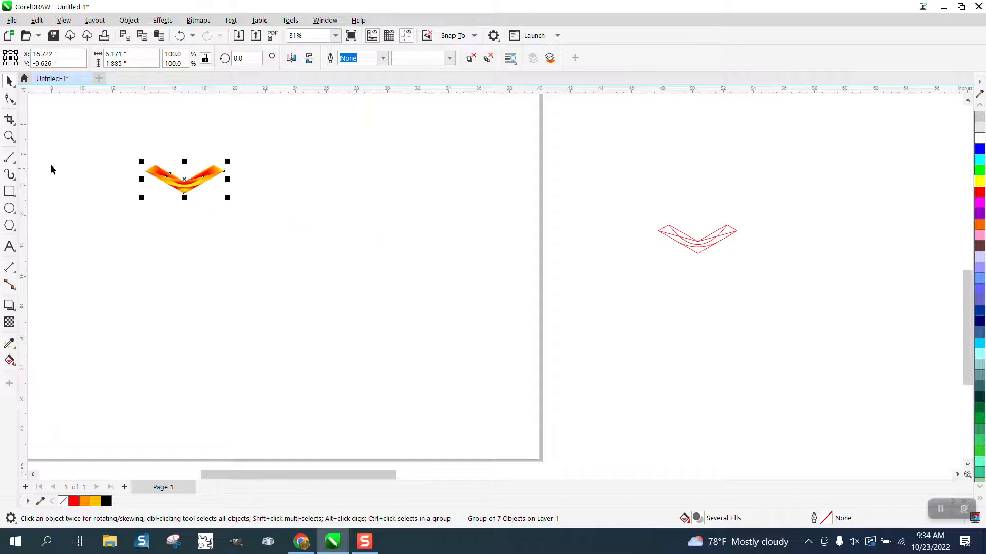
- Move the coloured V's centre of rotation to its lower tip
left_click_drag(142, 149, 276, 228)
left_click(10, 139)
left_click(67, 138)
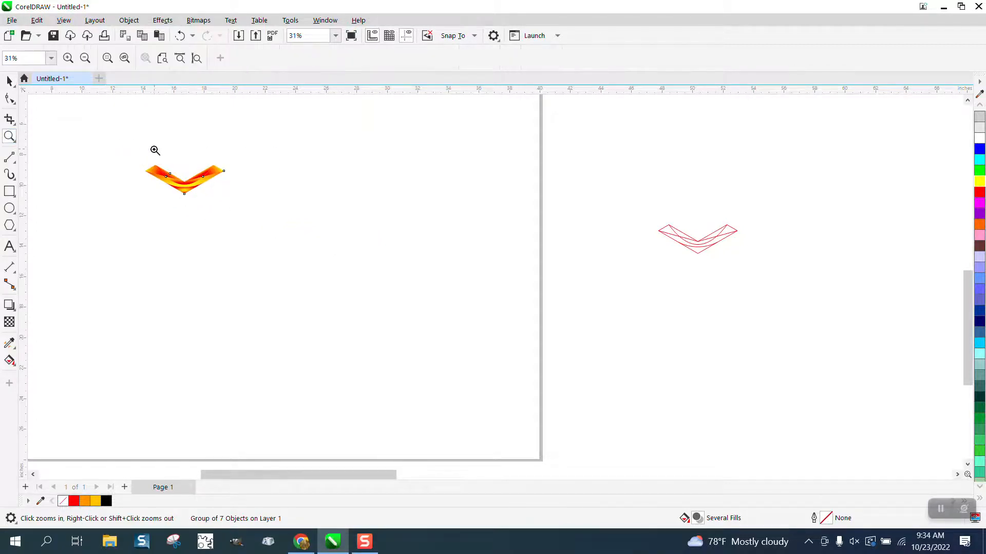
left_click_drag(298, 236, 297, 236)
key("space")
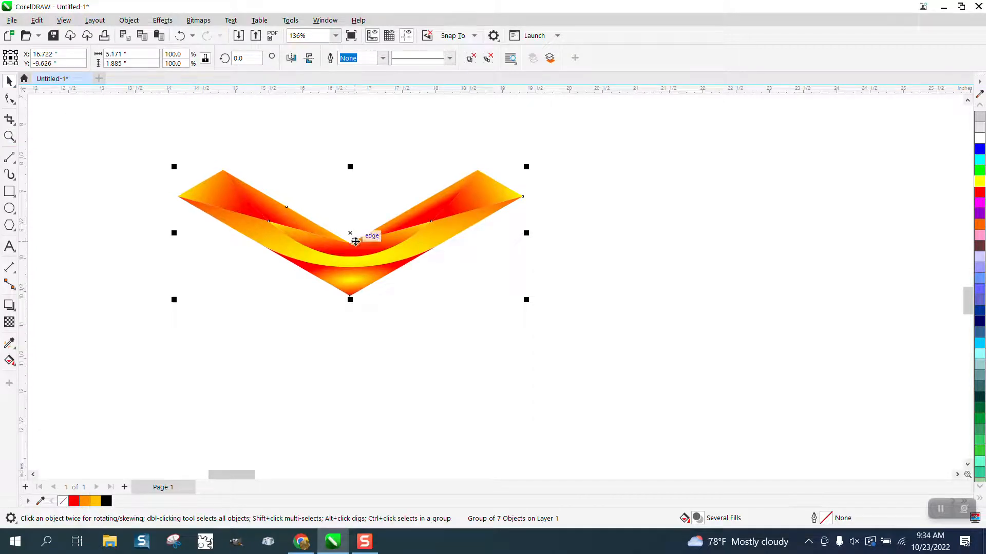
left_click(351, 234)
left_click_drag(350, 234, 350, 297)
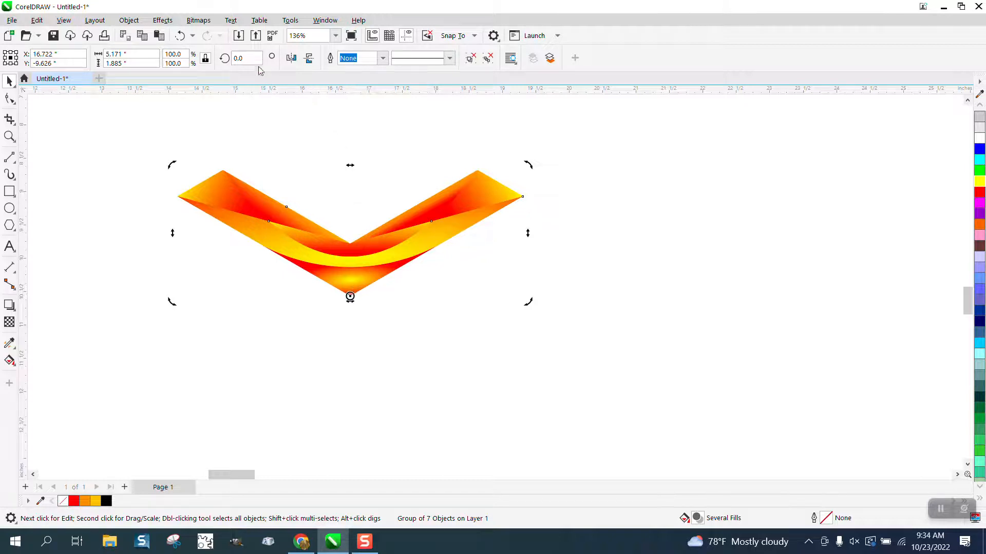
- Duplicate the V rotated by 120 degrees about its lower tip, repeat once, and group the three pieces into a Y shape
left_click(242, 58)
type("120")
key("Return")
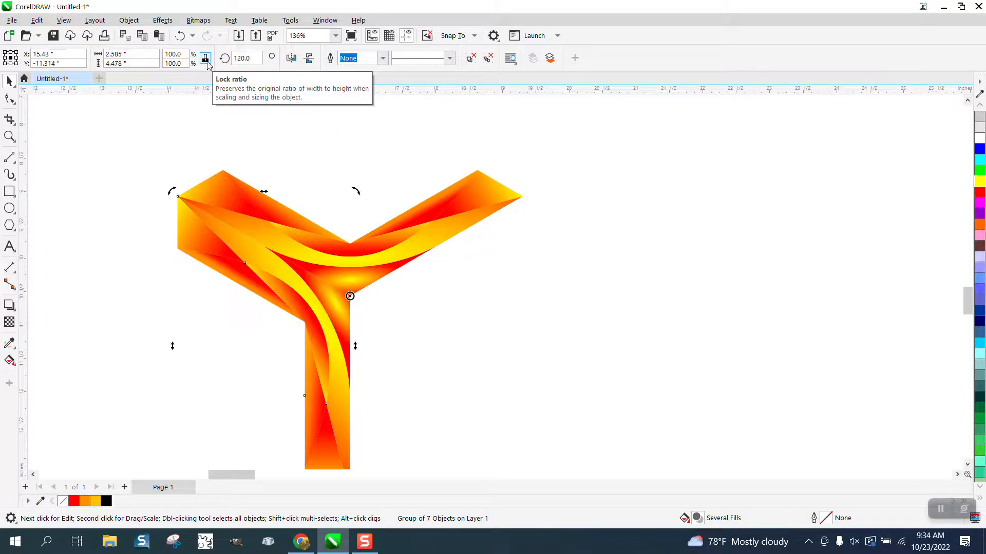
key("ctrl+r")
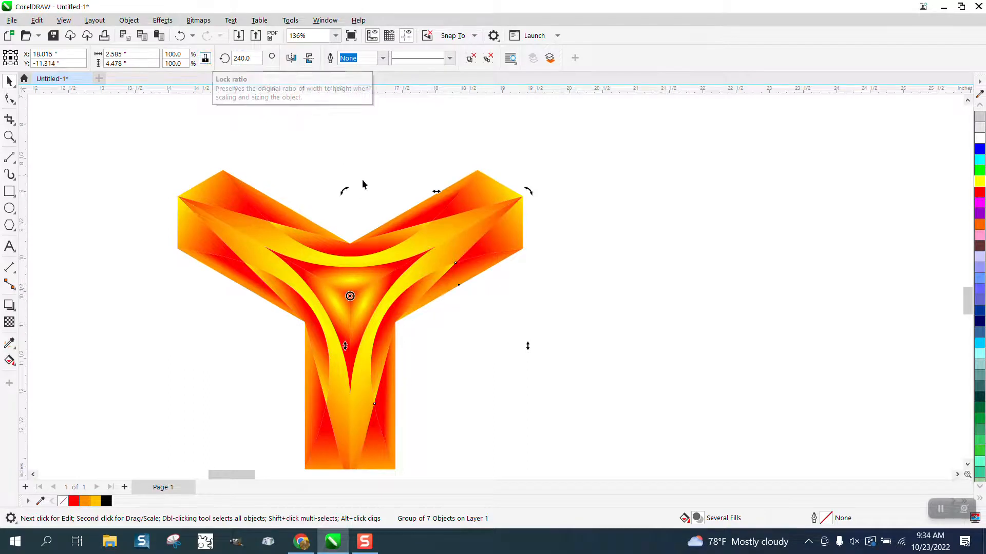
left_click(506, 327)
scroll(430, 272, "down", 3)
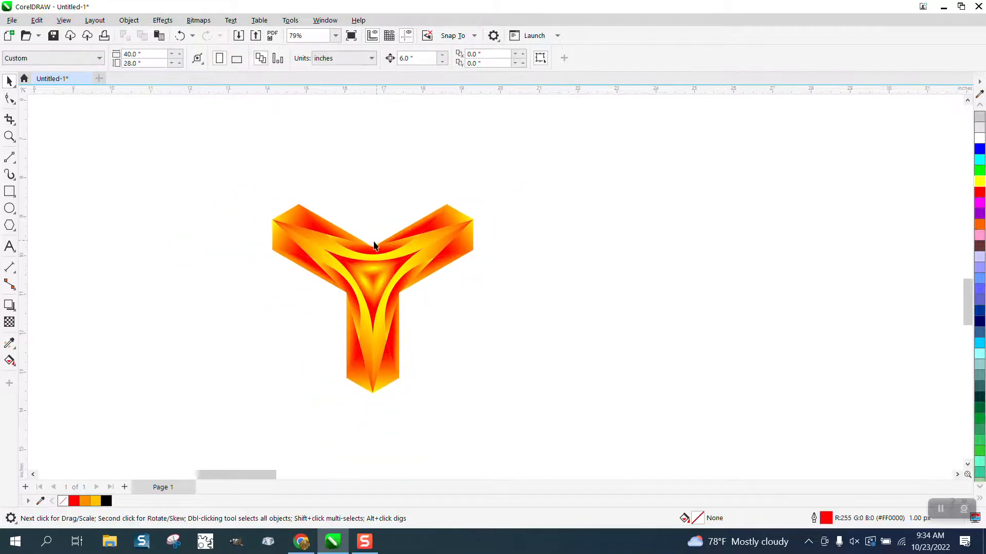
left_click_drag(559, 389, 614, 424)
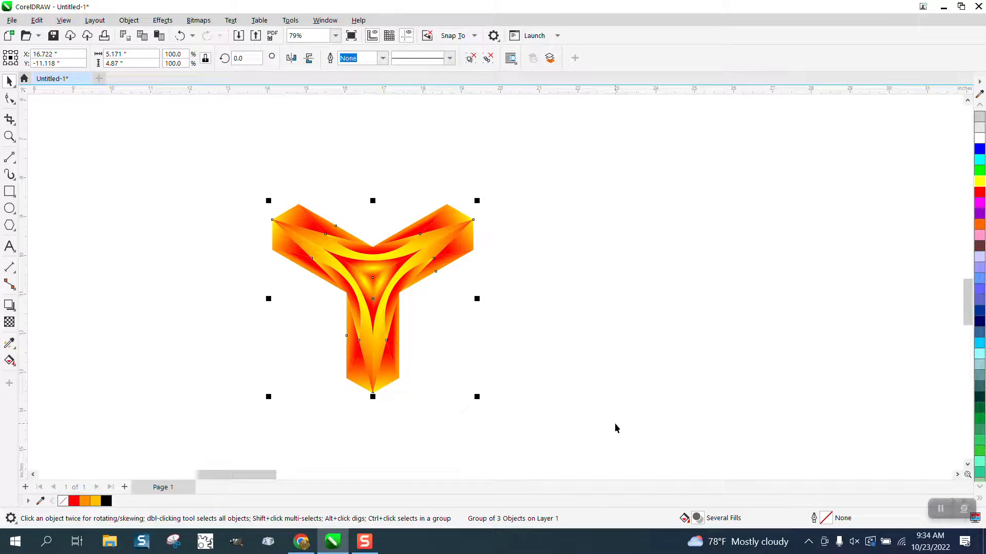
- Duplicate the Y shape to its right with arm tips touching, and repeat the duplication to build a row of five
left_click_drag(273, 220, 473, 221)
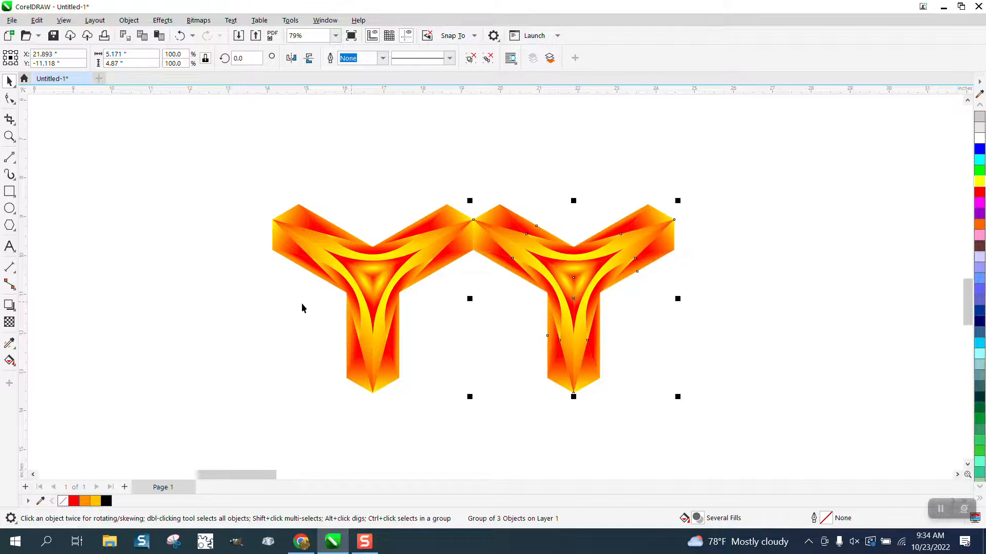
scroll(169, 289, "down", 2)
key("ctrl+r")
key("ctrl+r")
key("ctrl+r")
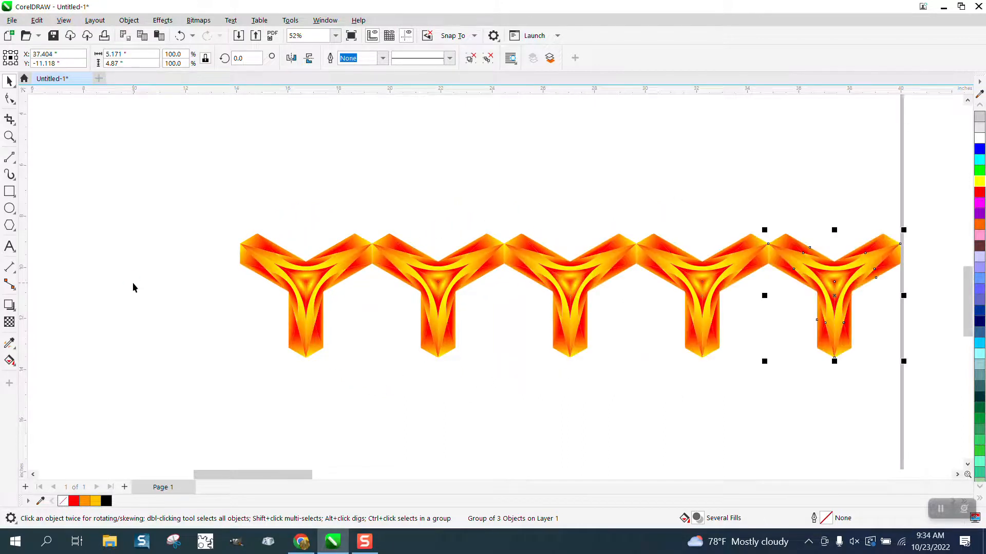
- Duplicate the row of five below the first, mirror the copy vertically, and slide it up until its tips interlock with the upper row
scroll(149, 258, "down", 1)
left_click_drag(192, 210, 309, 278)
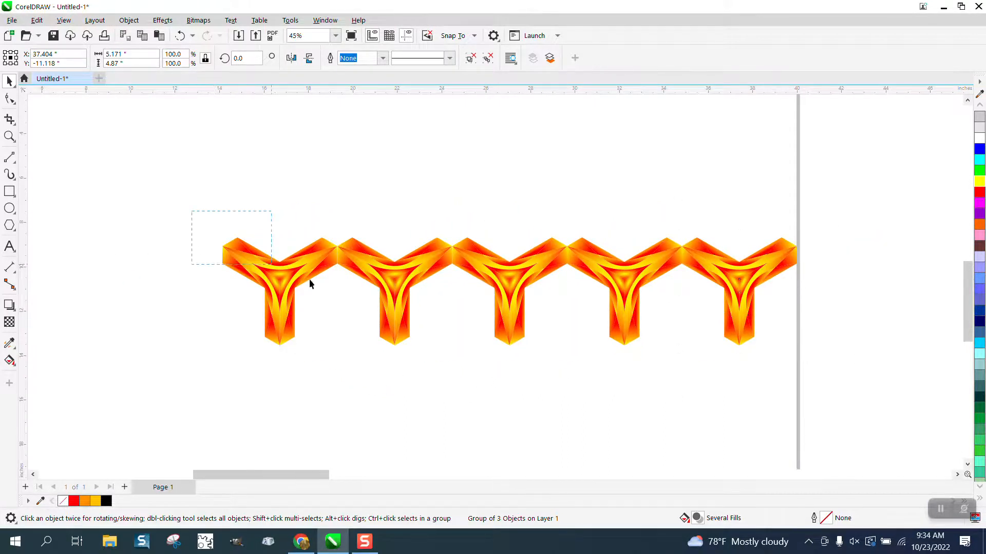
left_click_drag(801, 358, 824, 384)
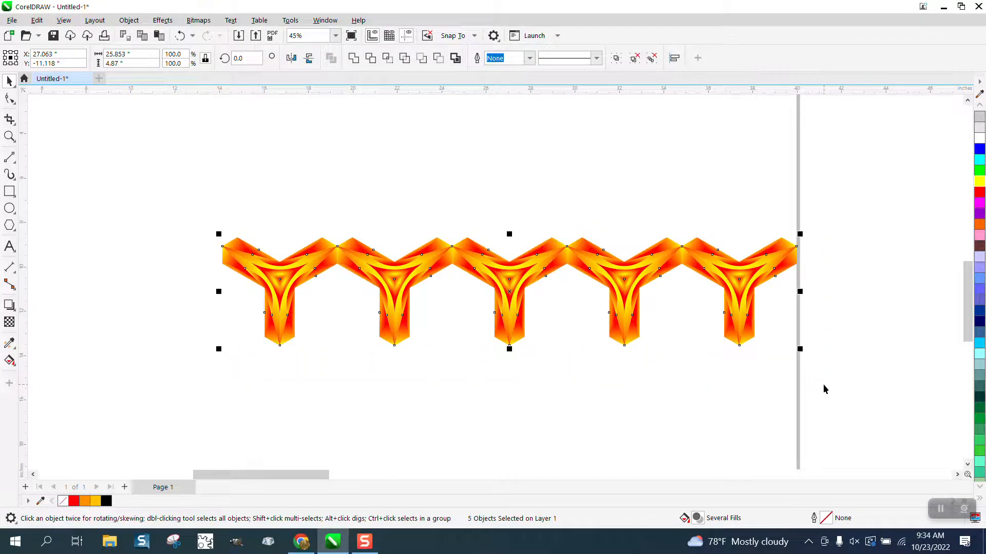
left_click_drag(579, 246, 524, 356)
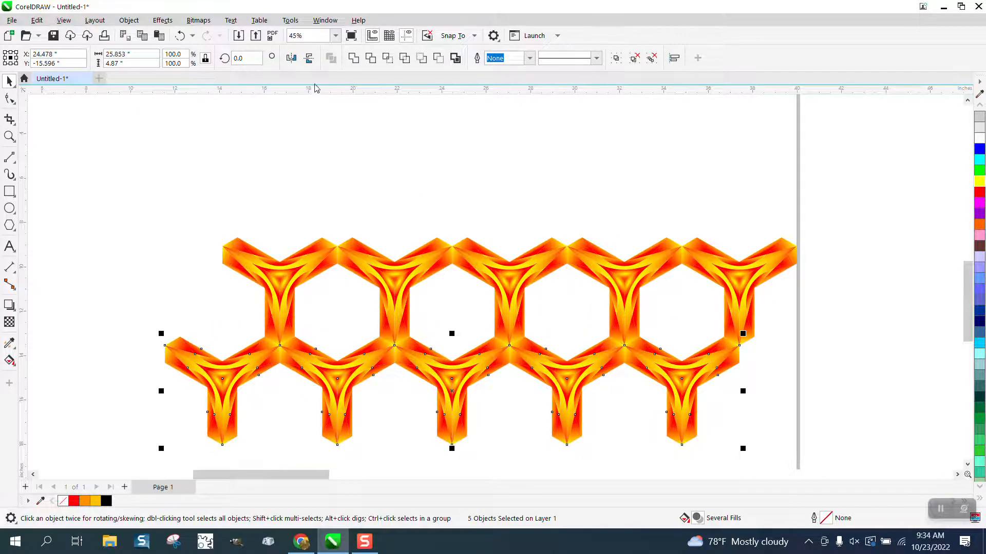
left_click(310, 59)
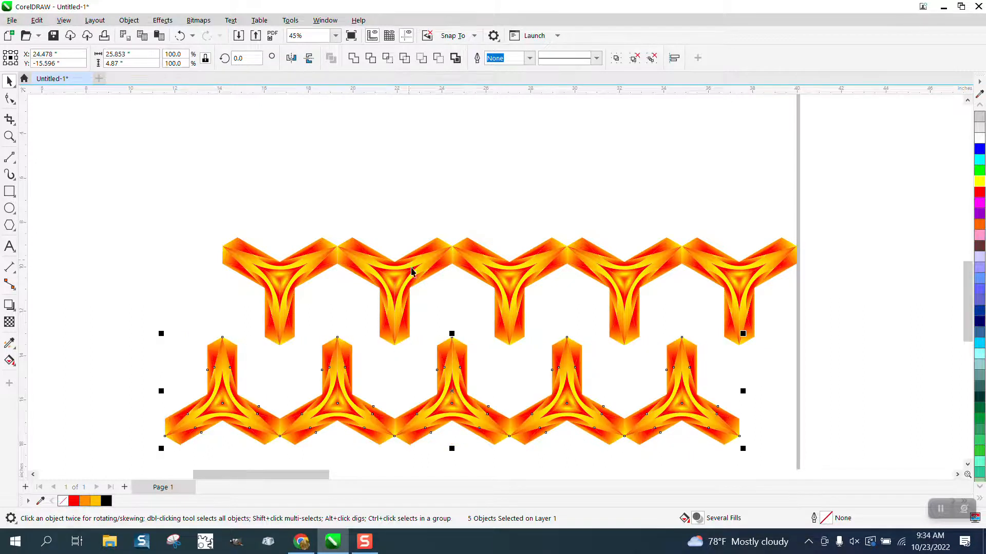
left_click_drag(452, 338, 452, 260)
- Duplicate both interlocked rows below, joined at their tips, and repeat the duplication once to form three double rows
scroll(370, 169, "down", 3)
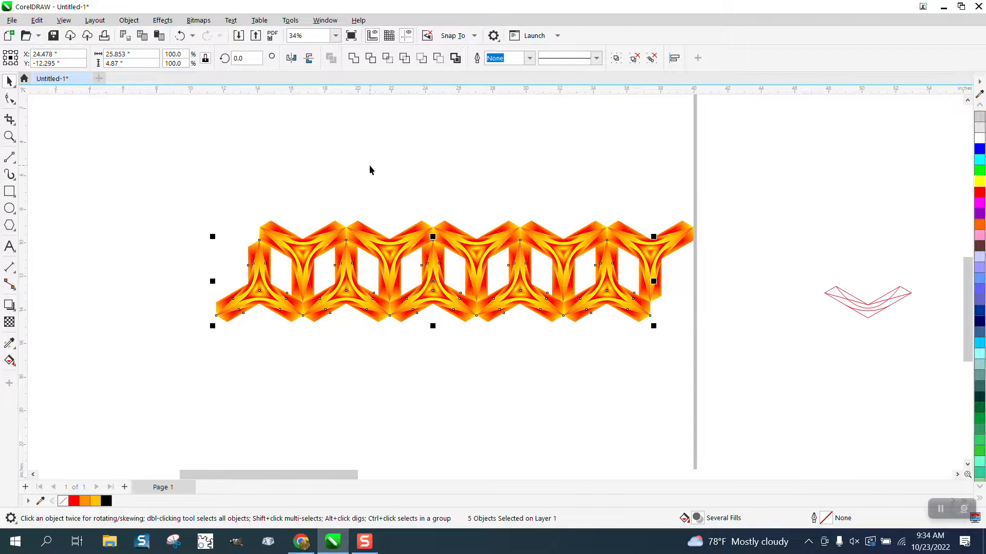
left_click_drag(216, 175, 456, 311)
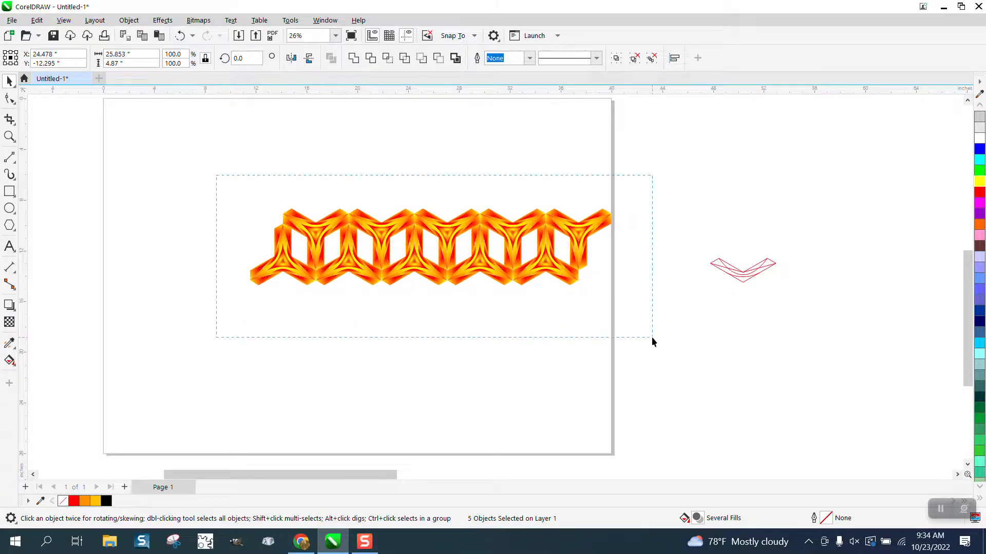
left_click_drag(652, 337, 649, 337)
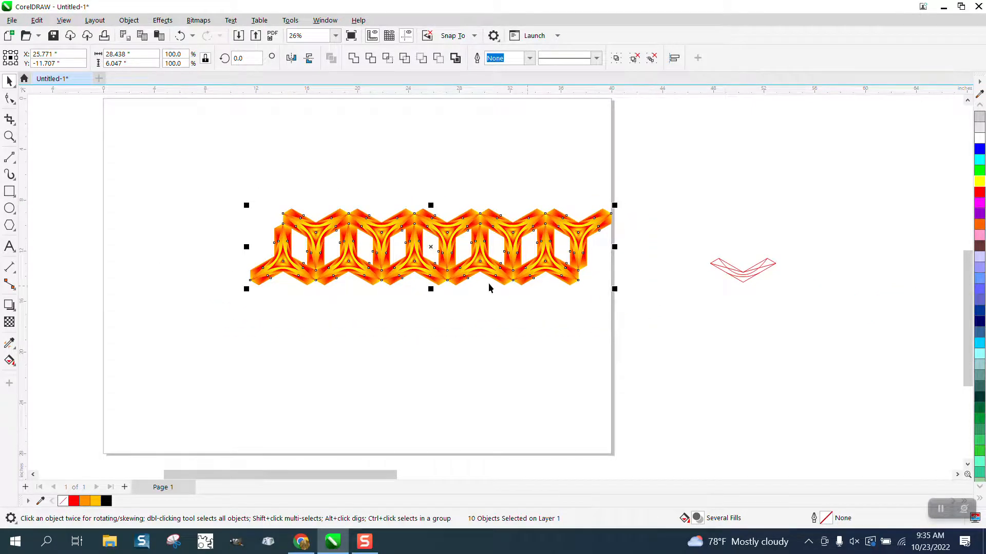
left_click_drag(425, 210, 440, 290)
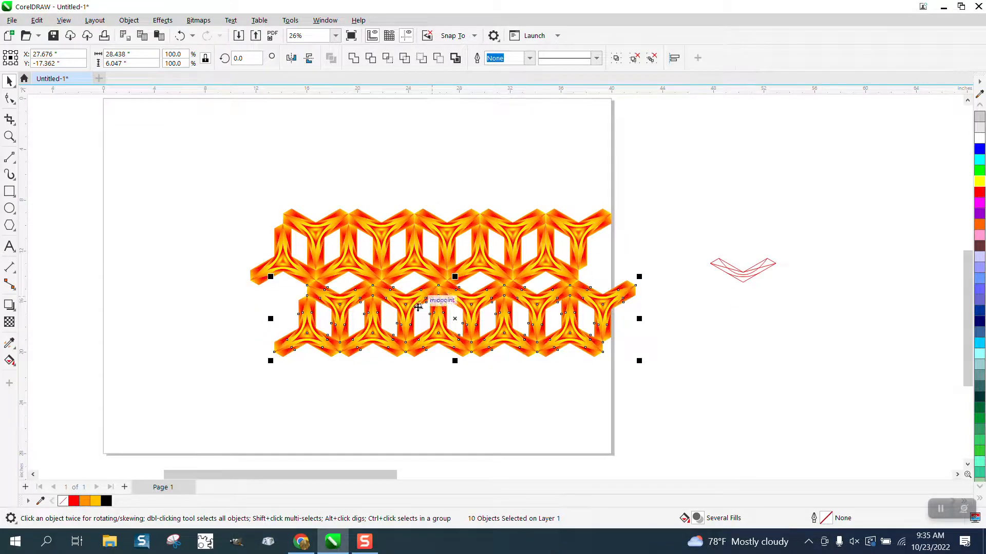
key("ctrl+r")
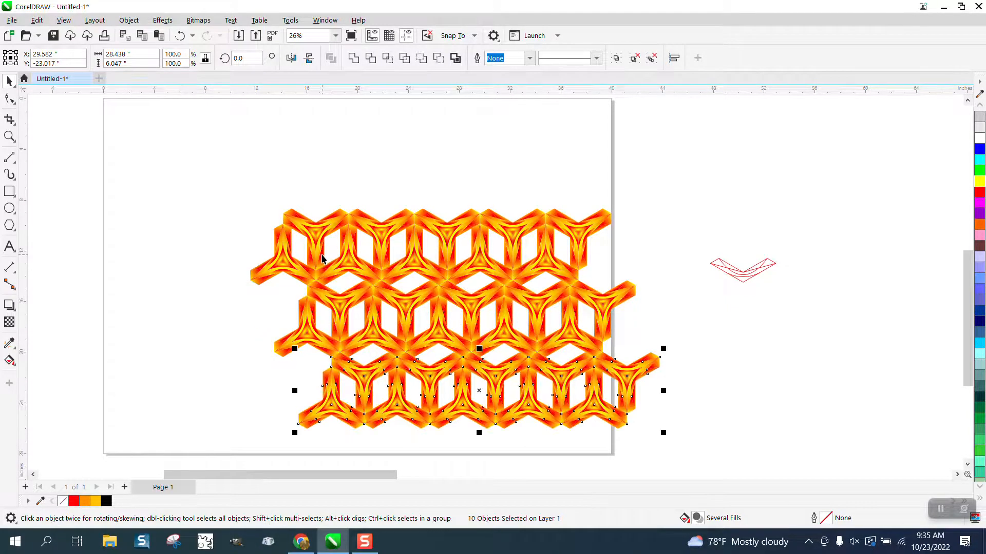
- Delete the protruding Y shapes at the pattern's left end of the top double row and right end of the bottom one
scroll(445, 252, "down", 2)
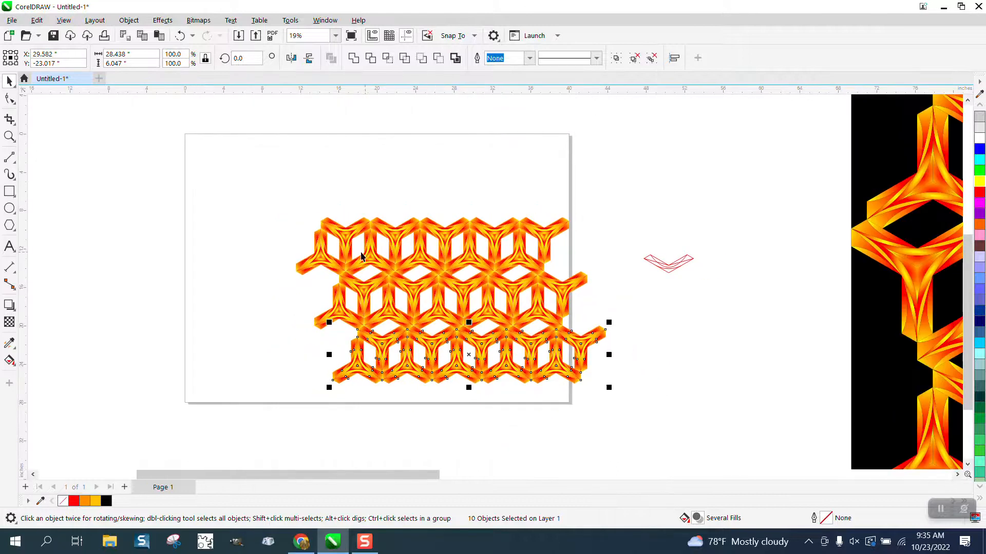
left_click(322, 259)
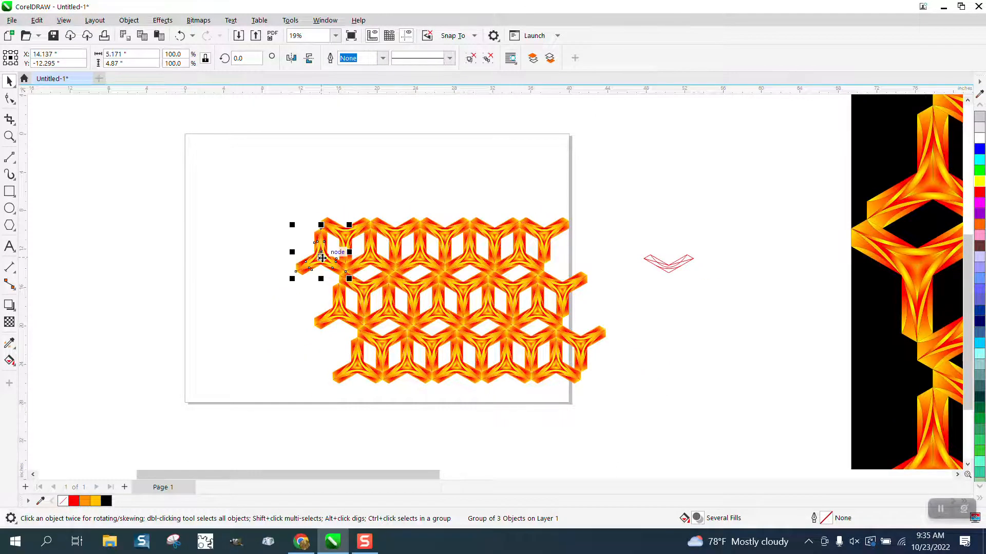
key("Delete")
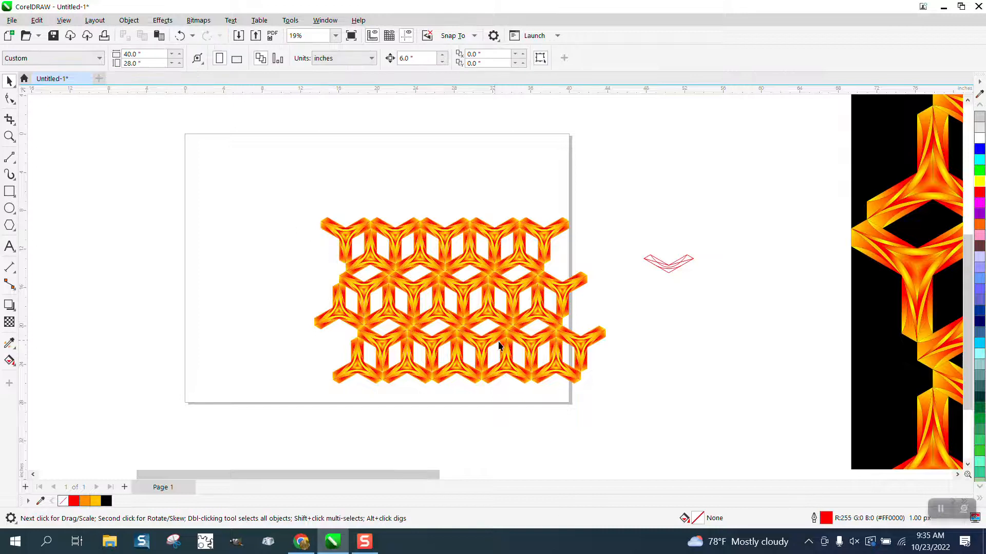
left_click(581, 345)
key("Delete")
- Group the whole pattern and centre it on the page
left_click_drag(496, 371, 625, 441)
key("ctrl+g")
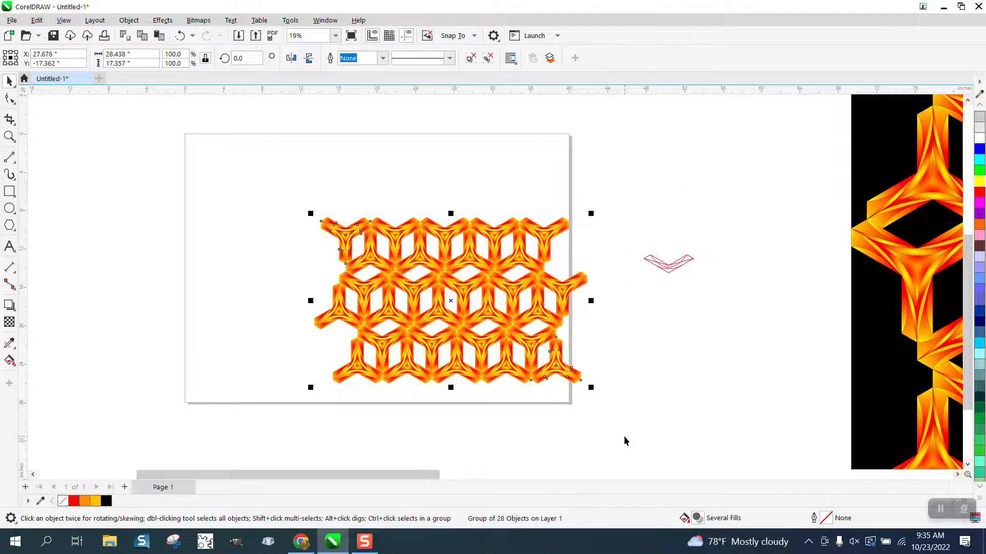
key("p")
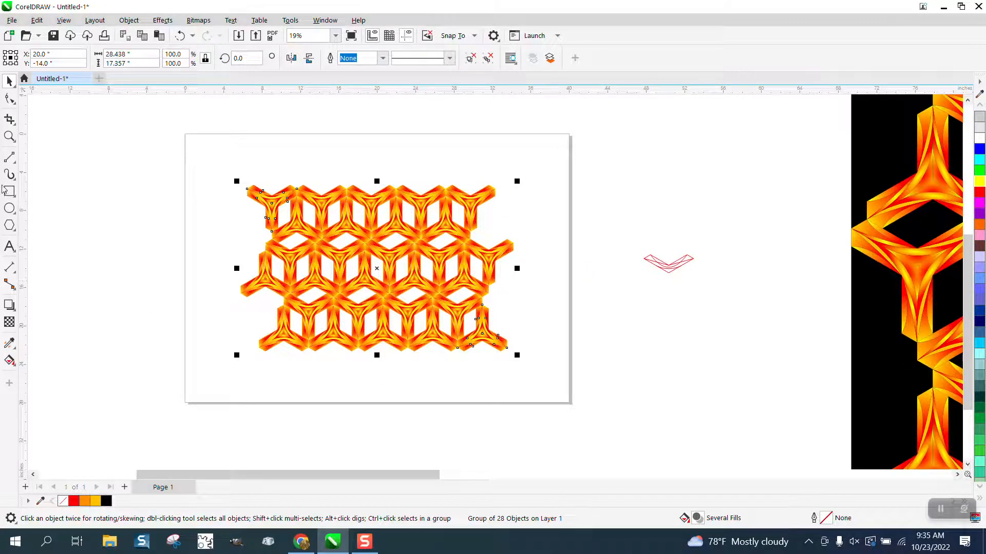
- Create a rectangle matching the pattern's outer bounds and fill it with black
double_click(9, 191)
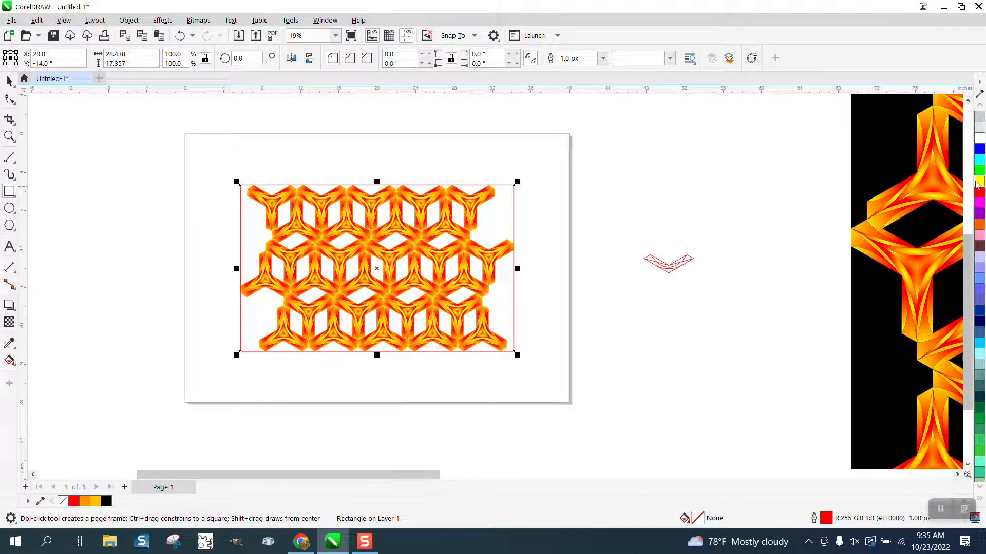
scroll(981, 114, "up", 5)
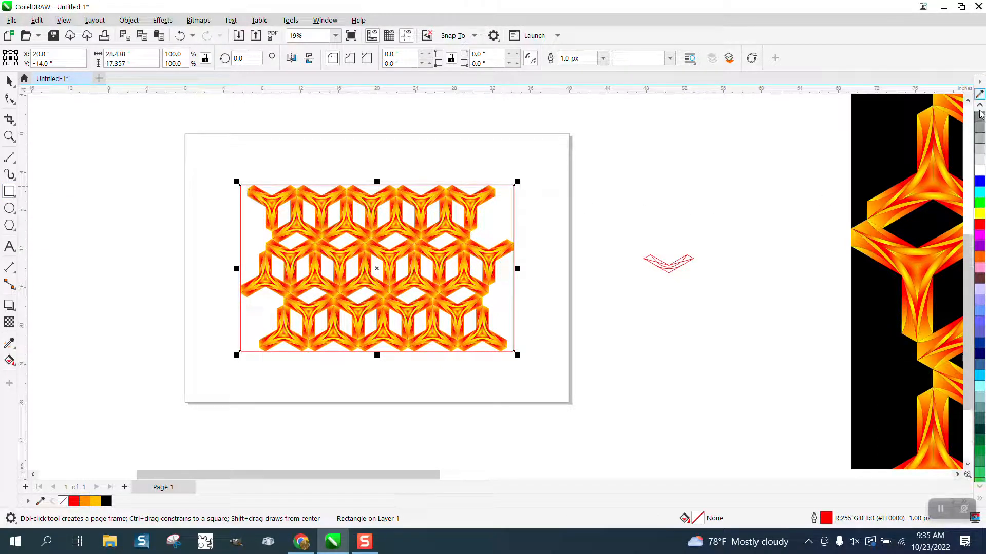
left_click(980, 126)
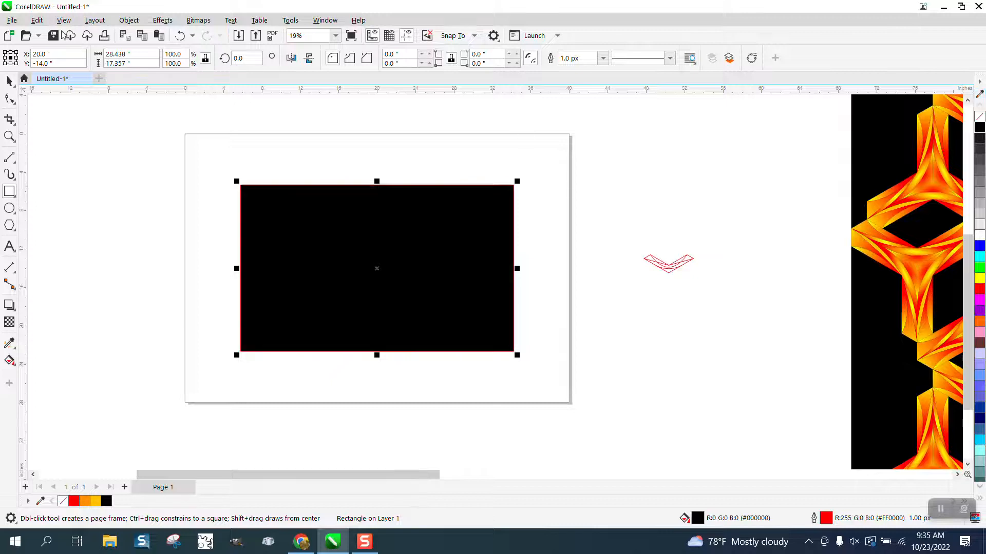
- Send the black rectangle behind the hexagonal pattern so it forms the background
left_click(129, 20)
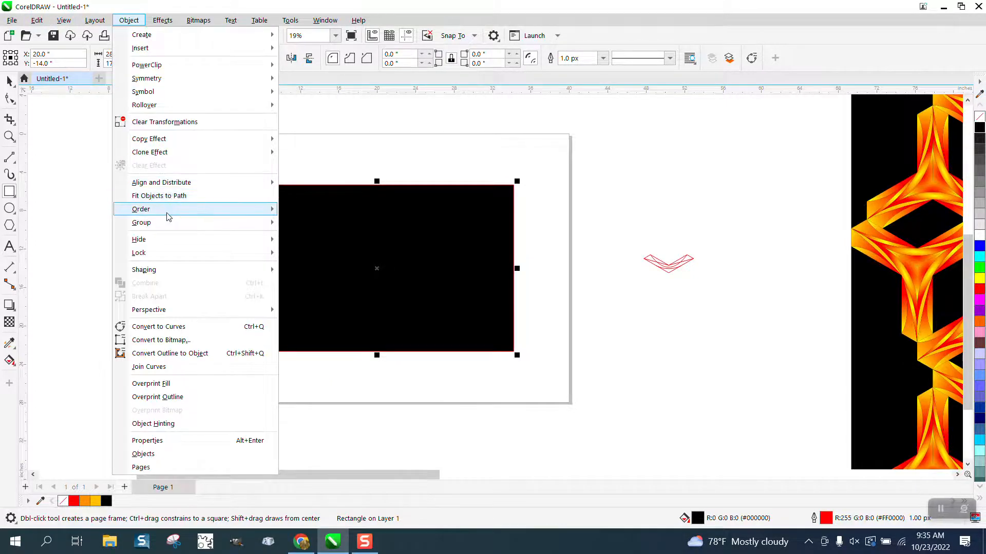
mouse_move(155, 209)
left_click(339, 220)
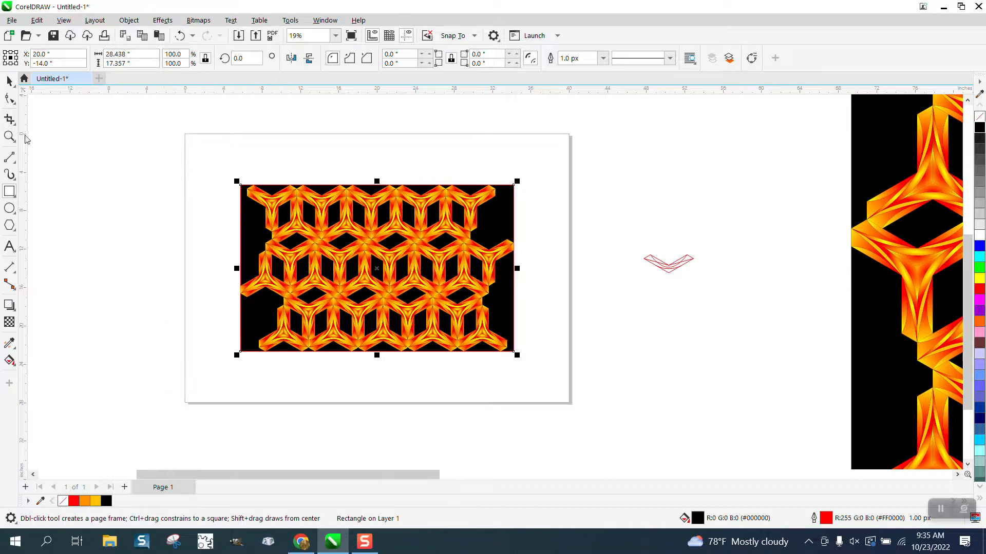
left_click(9, 136)
left_click_drag(232, 172, 407, 271)
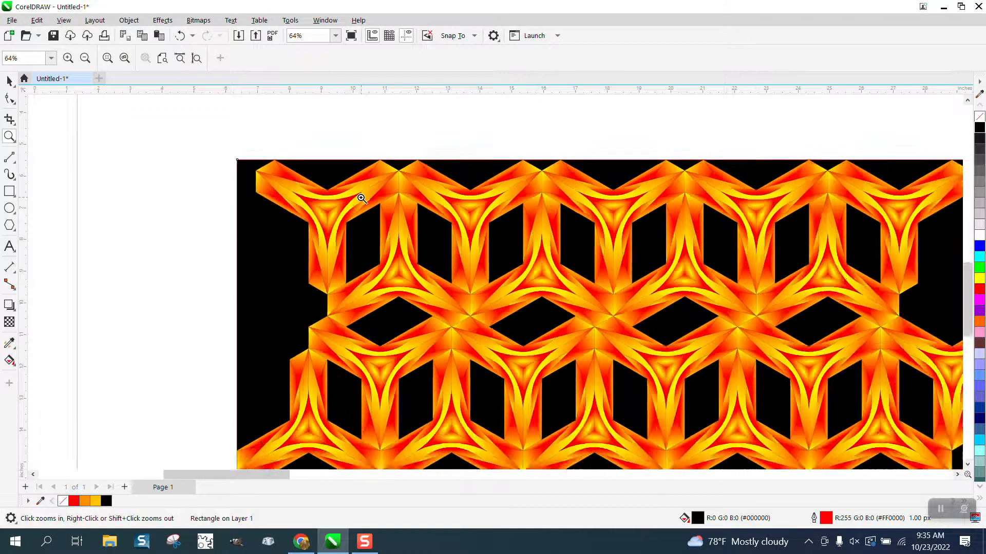
right_click(362, 198)
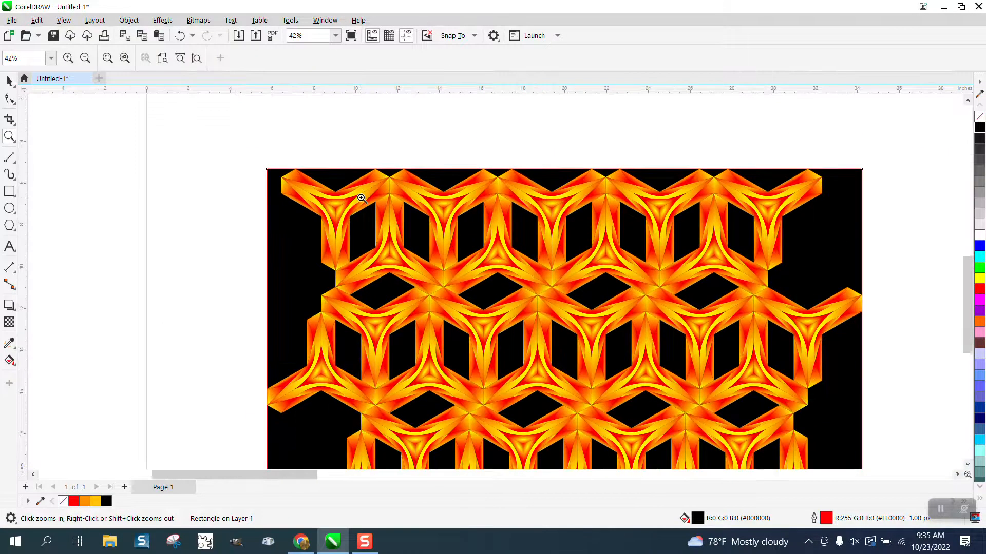
right_click(361, 198)
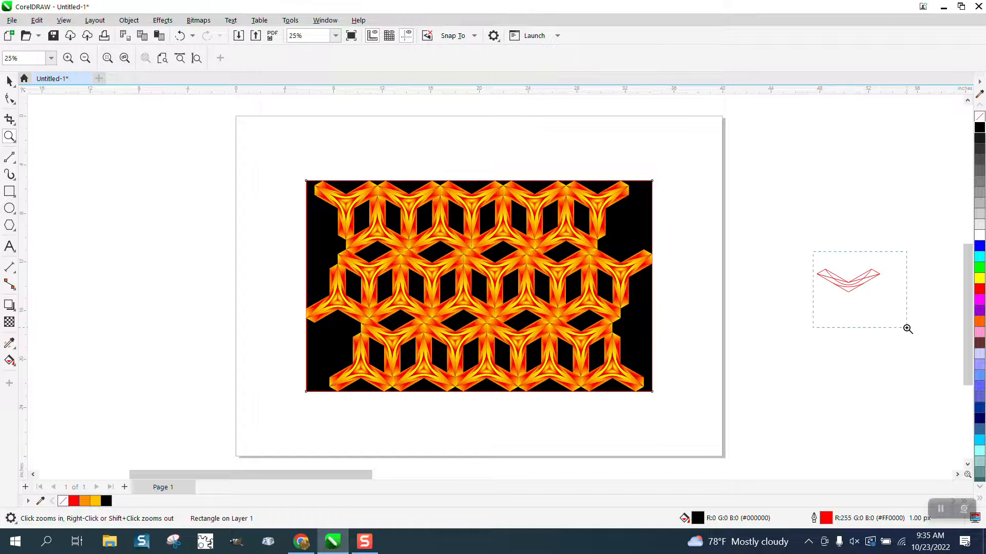
- On the spare V outline, draw a vertical line about 0.79 inches long between the centre vertices and a horizontal one about 2.57 inches between the lower arc's ends
left_click_drag(907, 329, 907, 328)
right_click(397, 139)
right_click(397, 139)
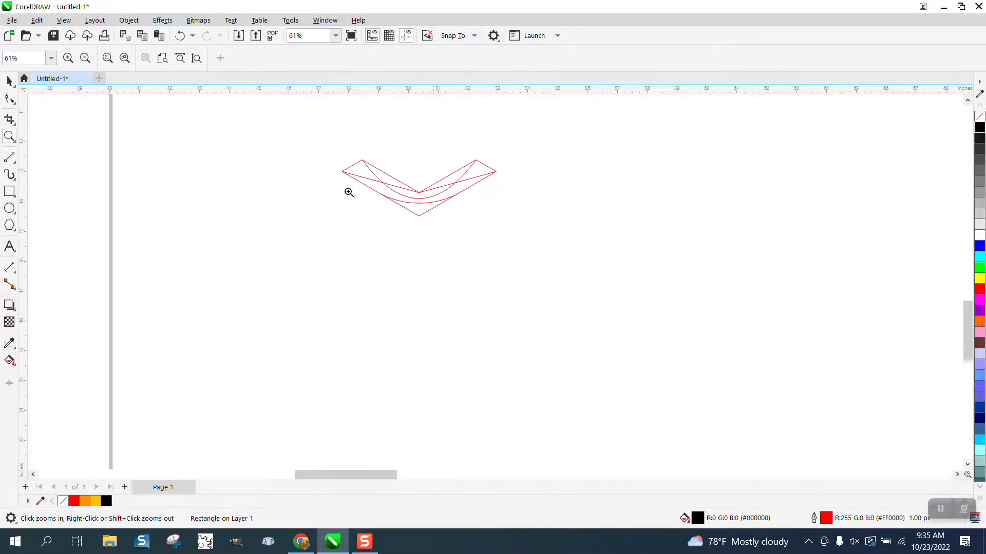
left_click(11, 137)
left_click_drag(343, 166, 521, 243)
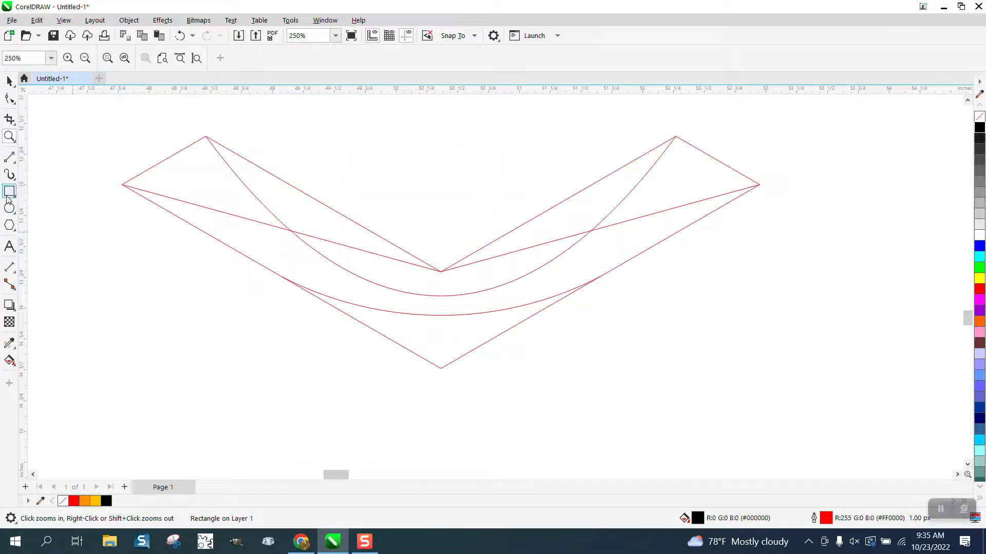
left_click(16, 163)
left_click(36, 169)
left_click_drag(441, 273, 441, 369)
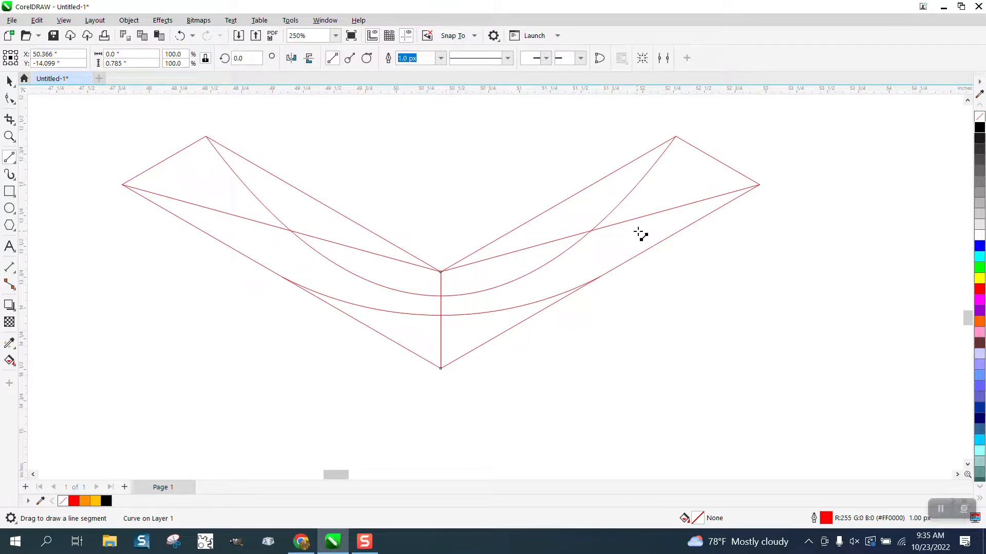
left_click_drag(597, 278, 282, 277)
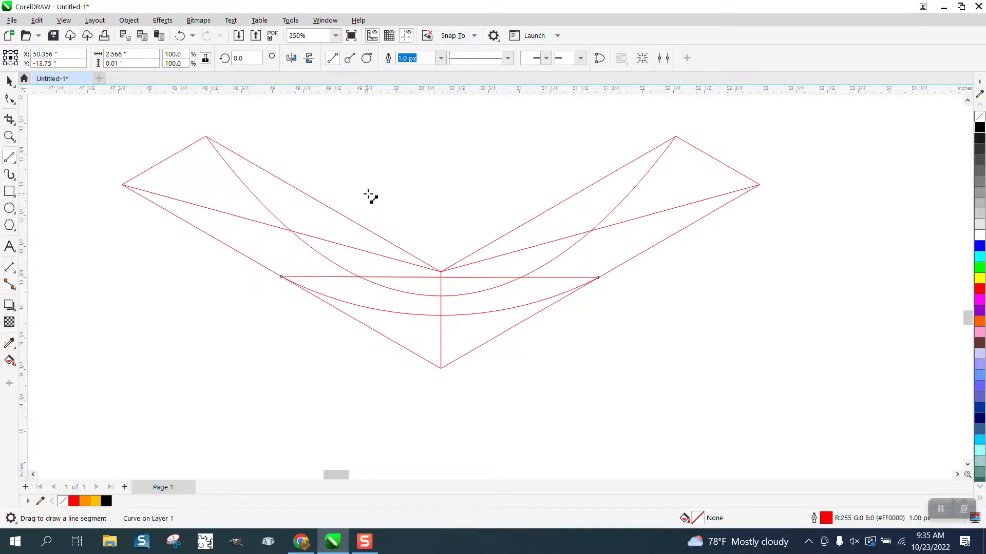
- Delete the upper curve's middle segment below the horizontal line and the vertical line's segment between the horizontal line and lower arc
left_click(14, 123)
left_click(62, 146)
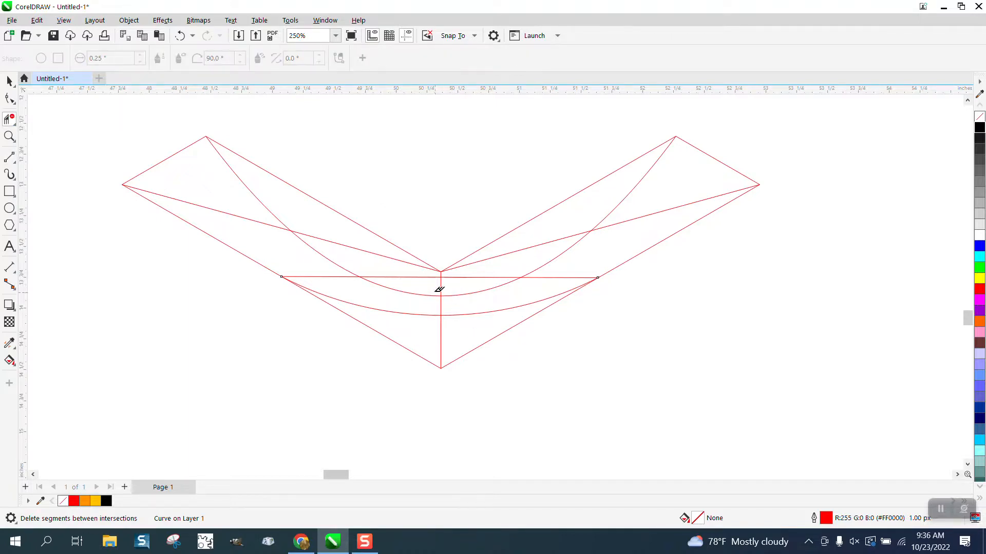
left_click_drag(429, 289, 461, 300)
scroll(460, 249, "down", 10)
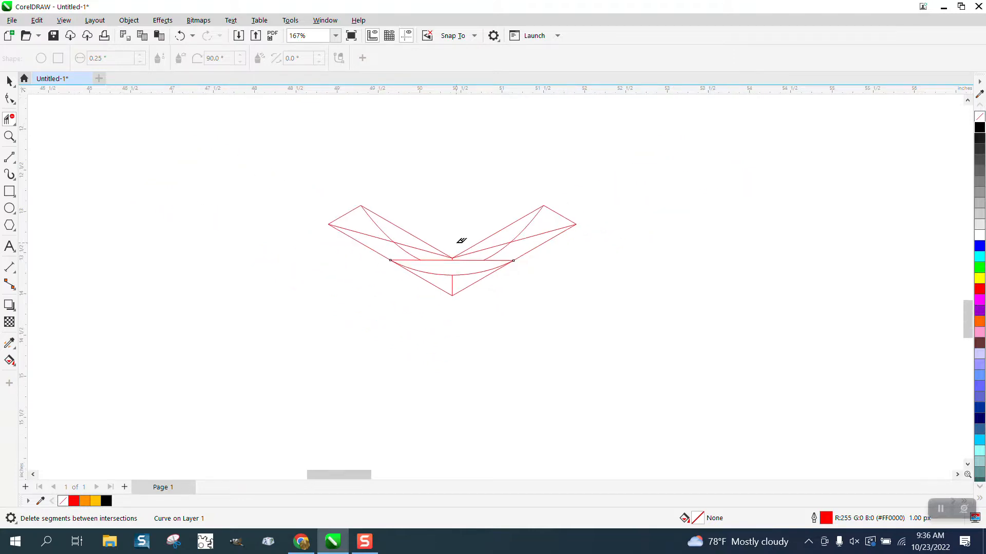
scroll(461, 242, "down", 2)
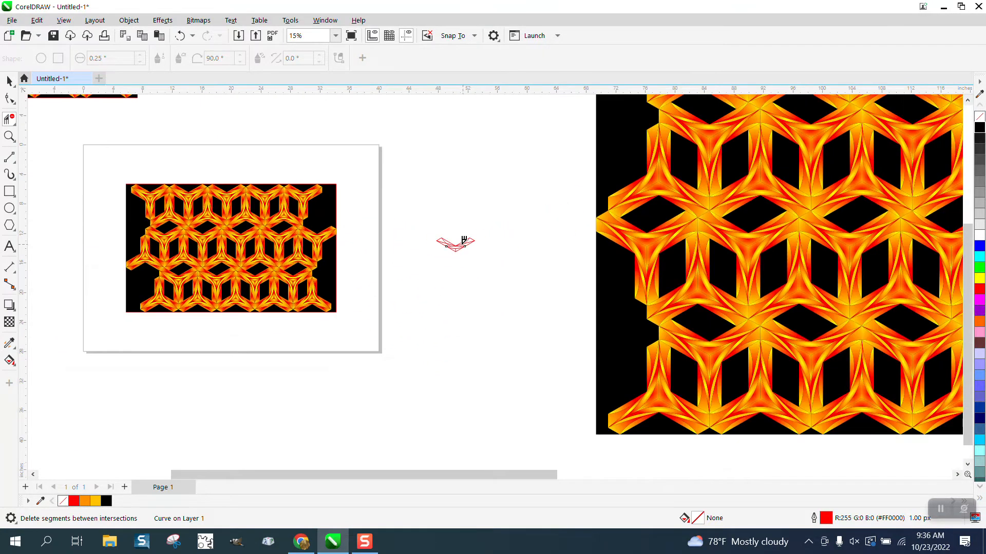
left_click(9, 136)
left_click_drag(125, 171, 349, 331)
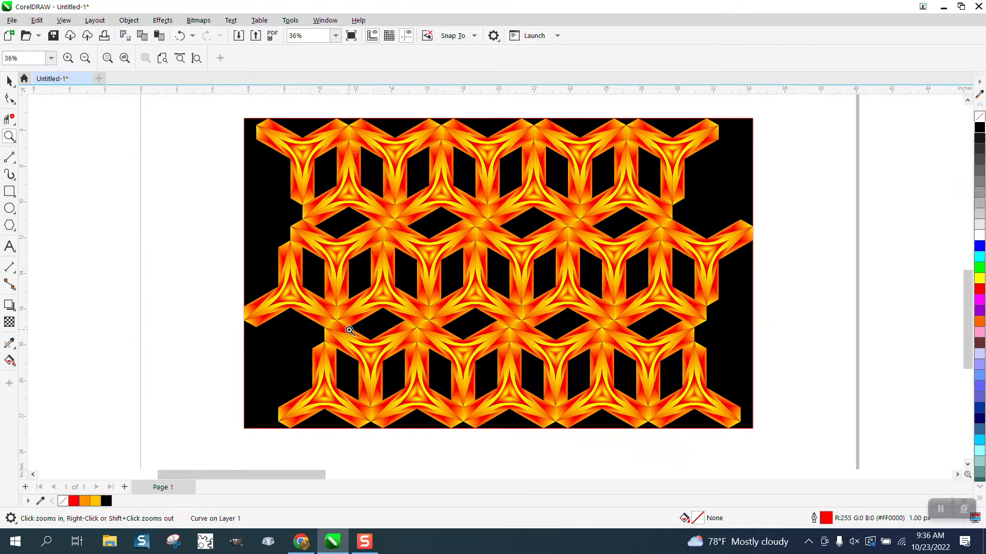